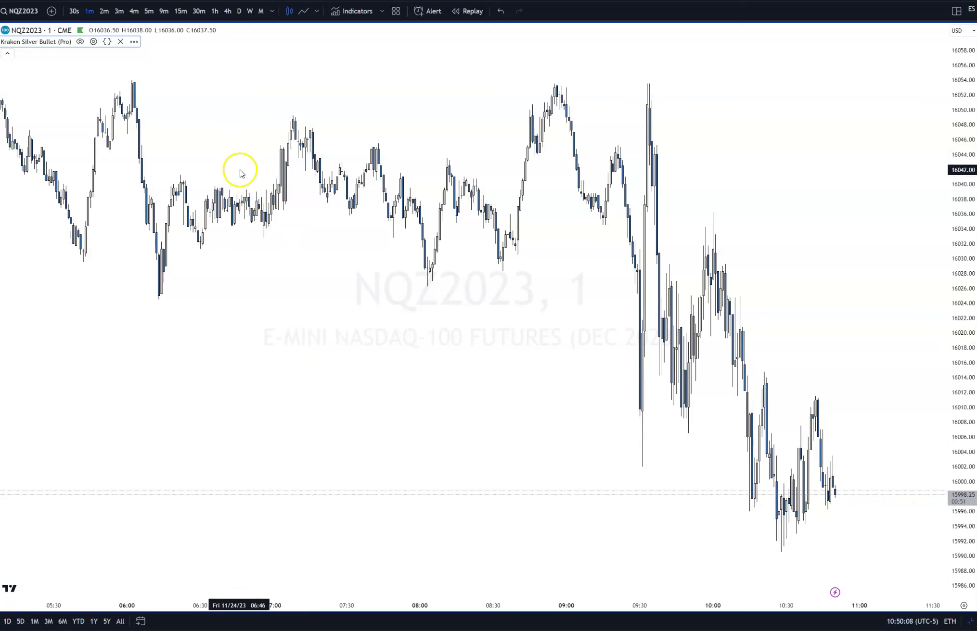
# - Look through the Kraken Silver Bullet (Pro) session settings and check the time zone selected for the chart
pyautogui.click(93, 42)
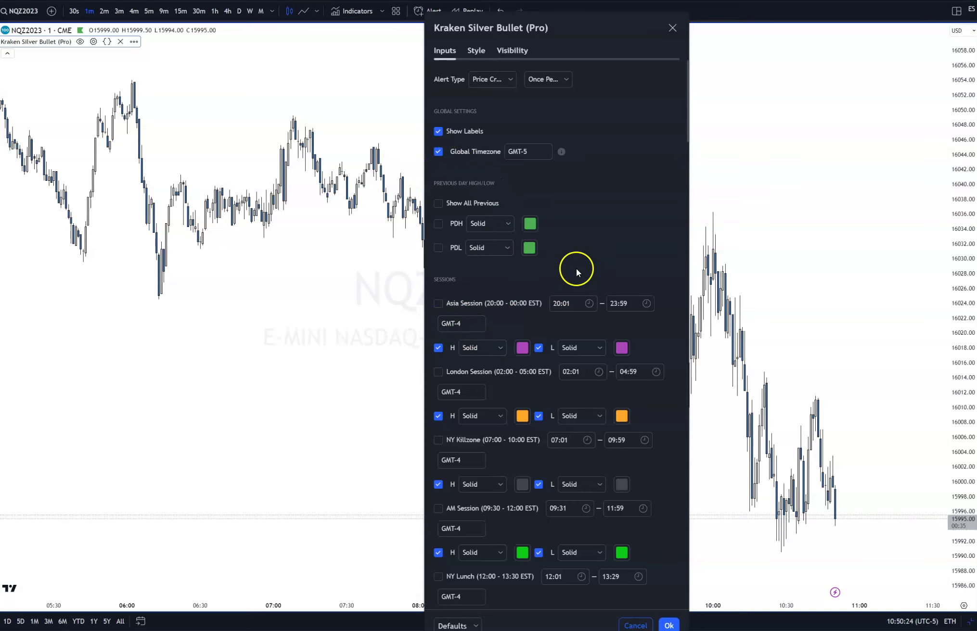
pyautogui.scroll(-2, 586, 262)
pyautogui.scroll(-2, 599, 260)
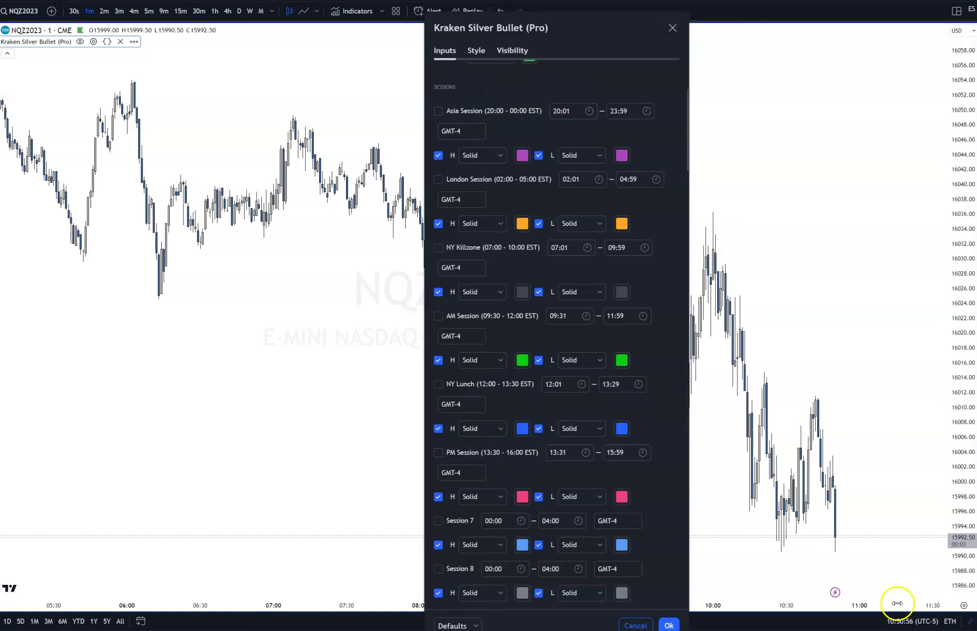
pyautogui.click(925, 621)
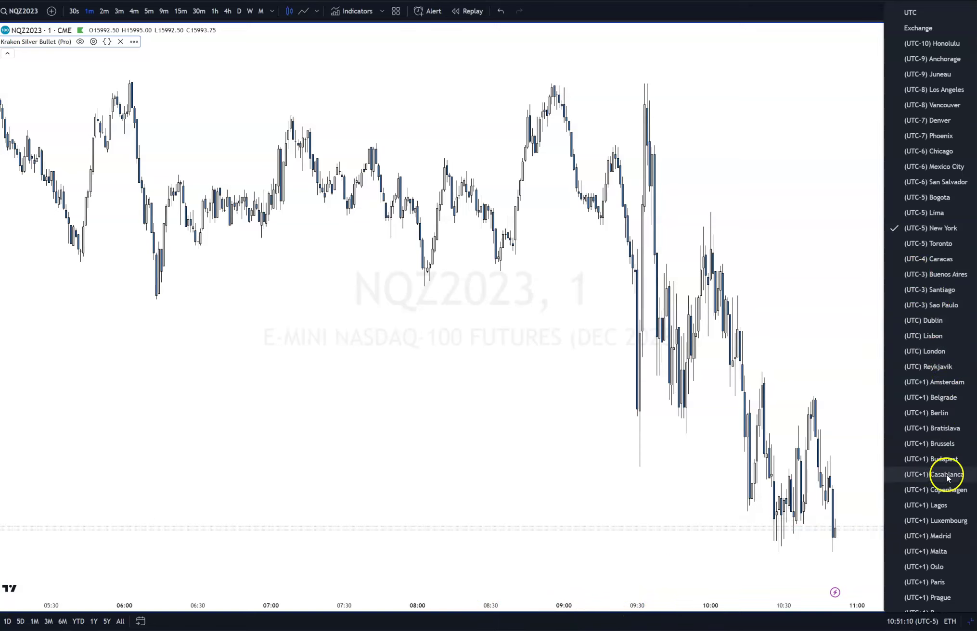
pyautogui.click(348, 333)
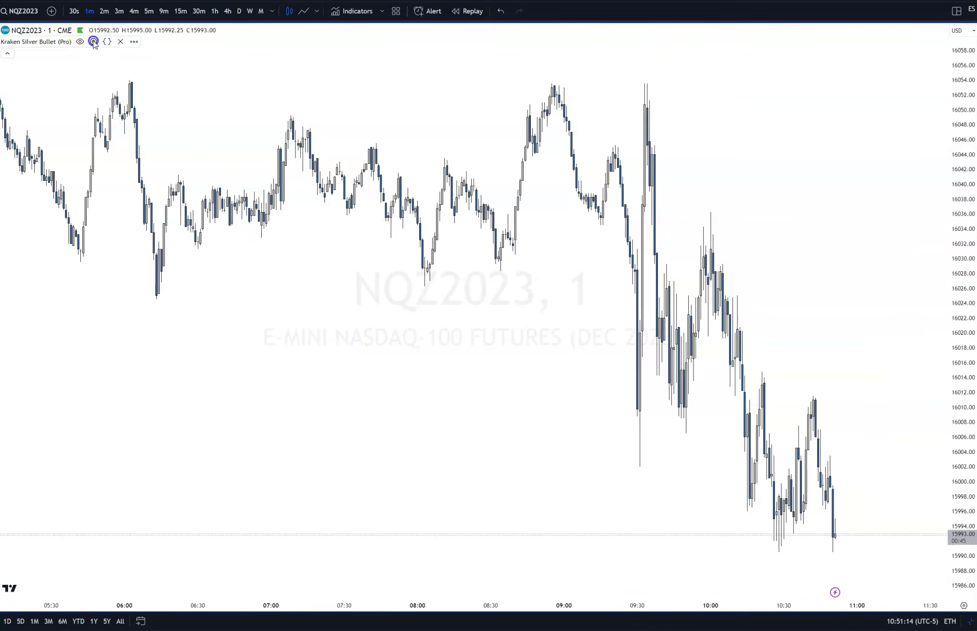
# - Reopen the Kraken Silver Bullet (Pro) settings and examine the Asia Session's labelled hours against its start and end times
pyautogui.click(94, 42)
pyautogui.scroll(-4, 533, 317)
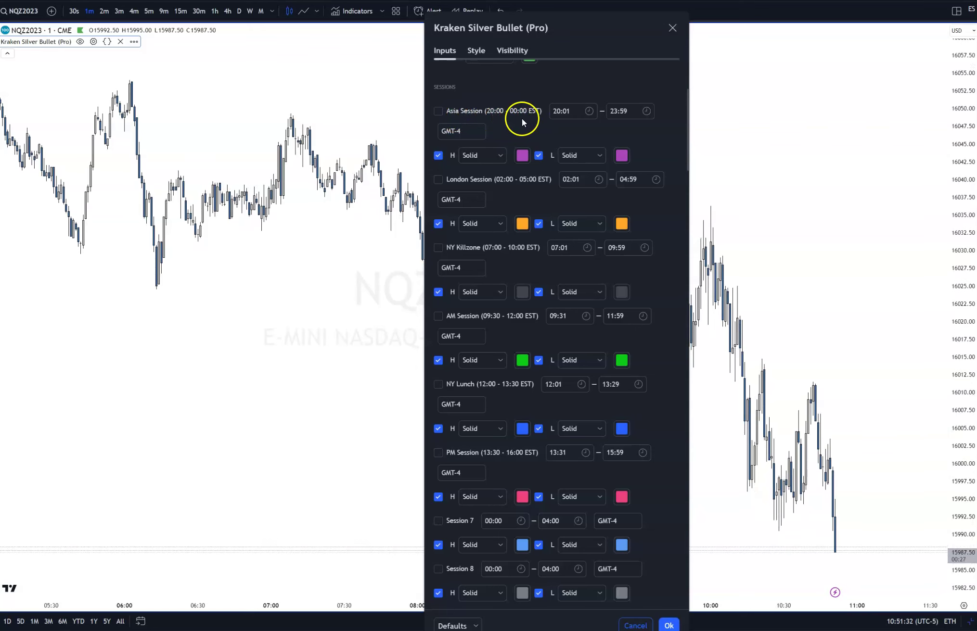
pyautogui.click(575, 110)
pyautogui.click(633, 112)
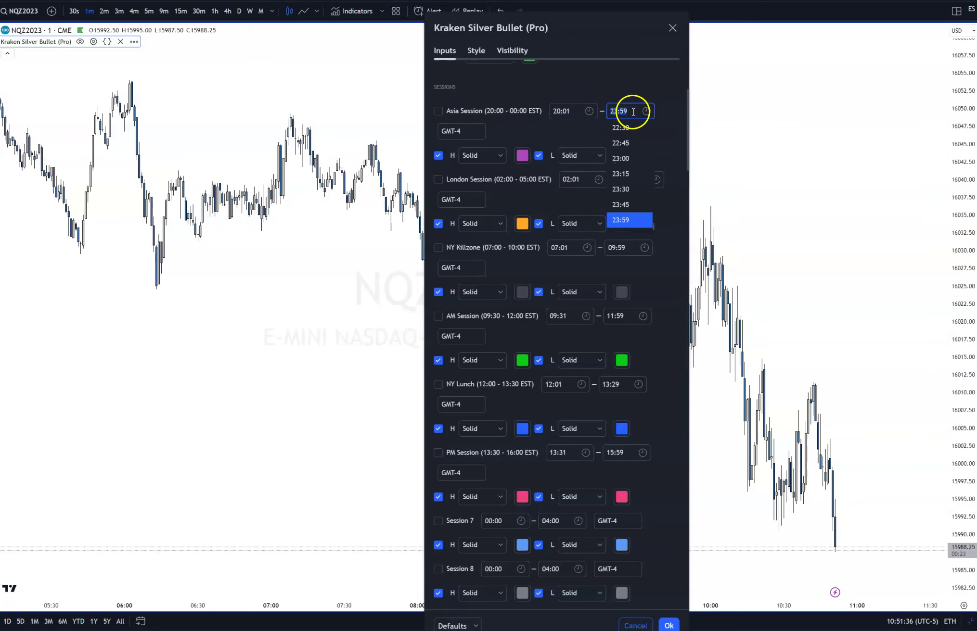
pyautogui.click(590, 127)
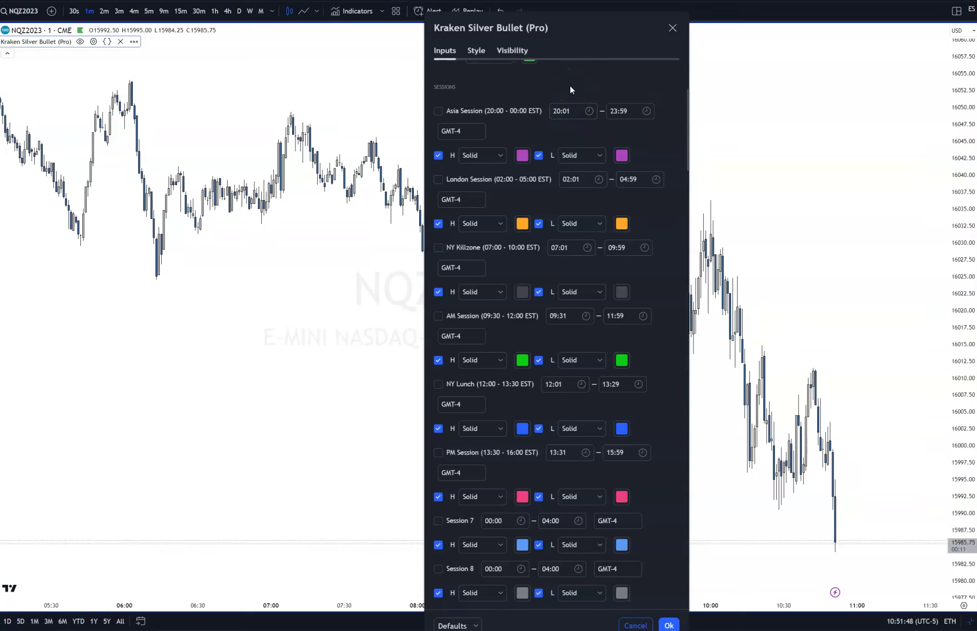
pyautogui.click(522, 120)
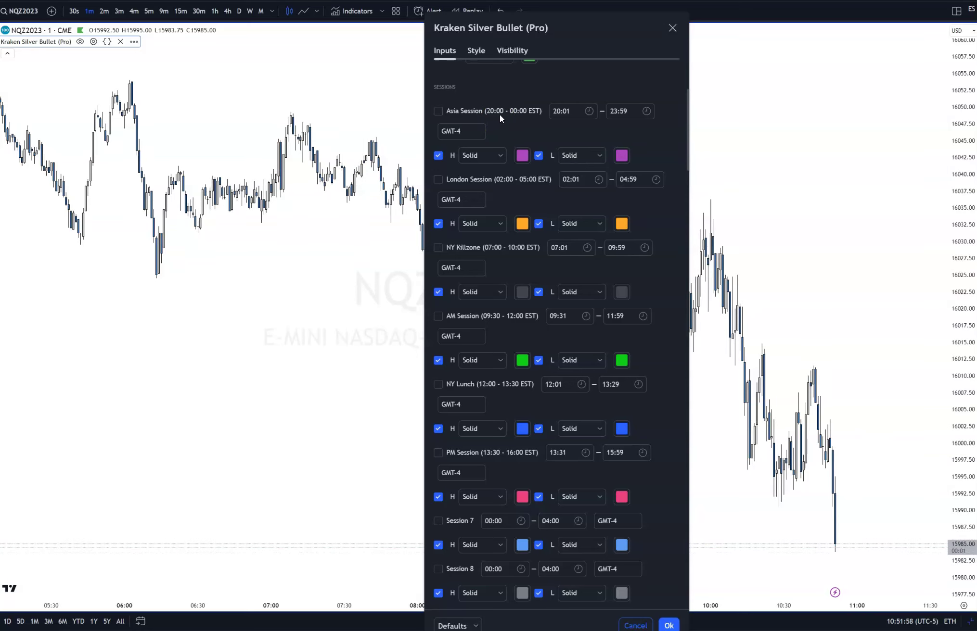
pyautogui.click(554, 120)
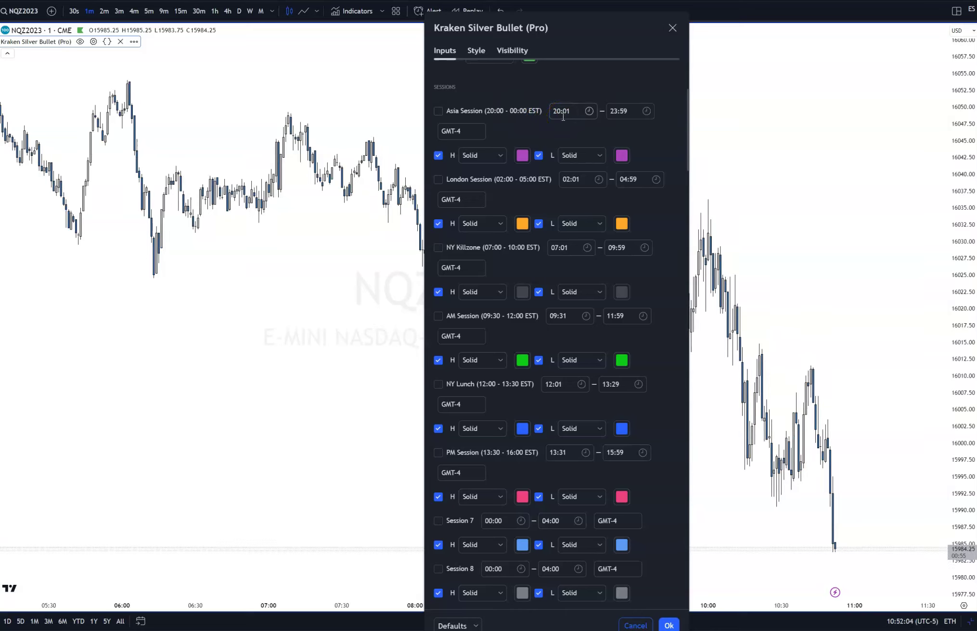
pyautogui.click(491, 118)
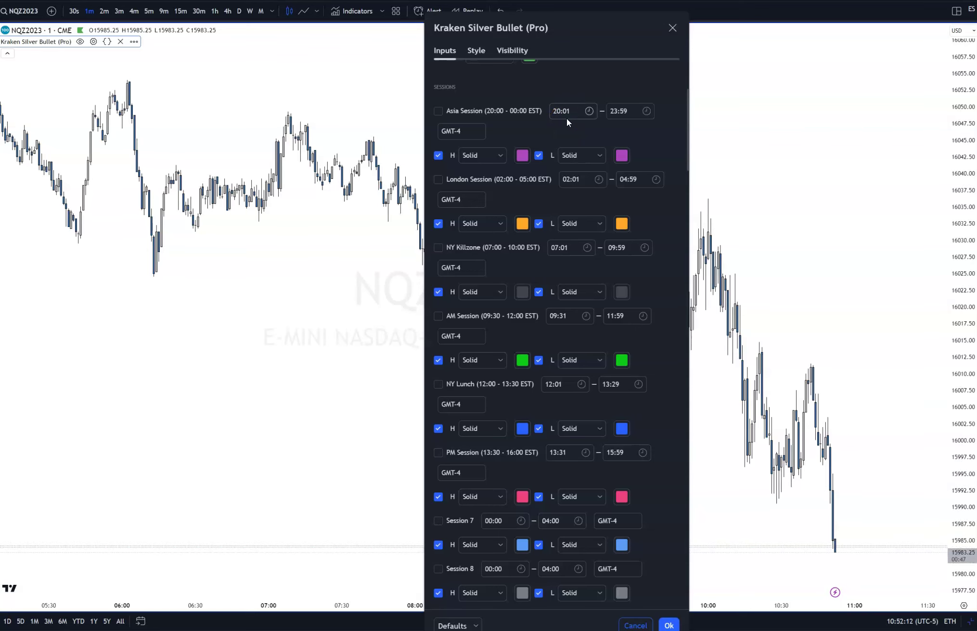
pyautogui.click(546, 134)
pyautogui.click(549, 126)
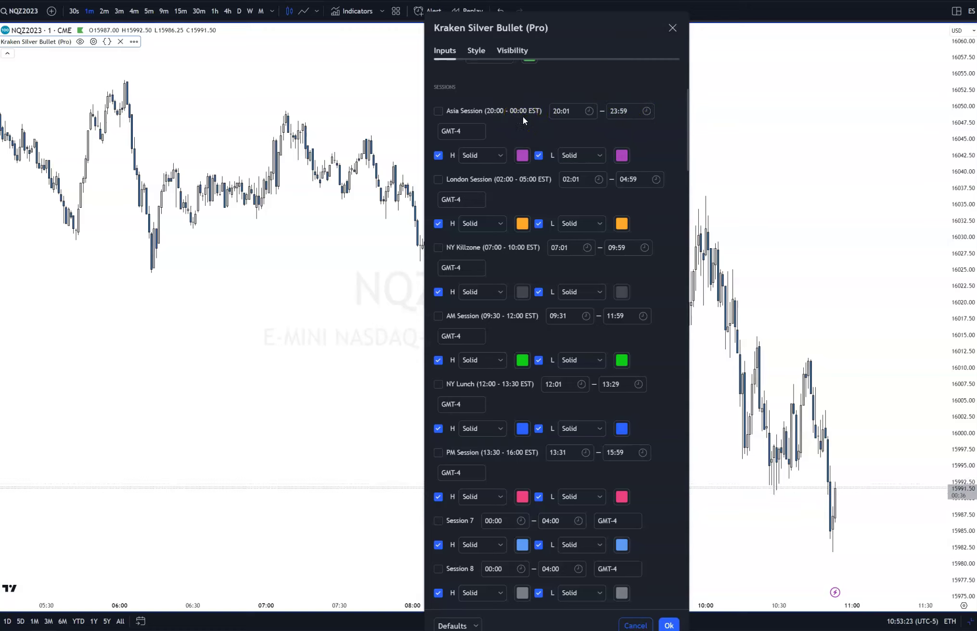
pyautogui.moveTo(525, 116)
pyautogui.mouseDown()
pyautogui.moveTo(632, 110)
pyautogui.moveTo(597, 120)
pyautogui.moveTo(619, 116)
pyautogui.moveTo(619, 126)
pyautogui.moveTo(603, 125)
pyautogui.moveTo(626, 118)
pyautogui.moveTo(629, 103)
pyautogui.mouseUp()
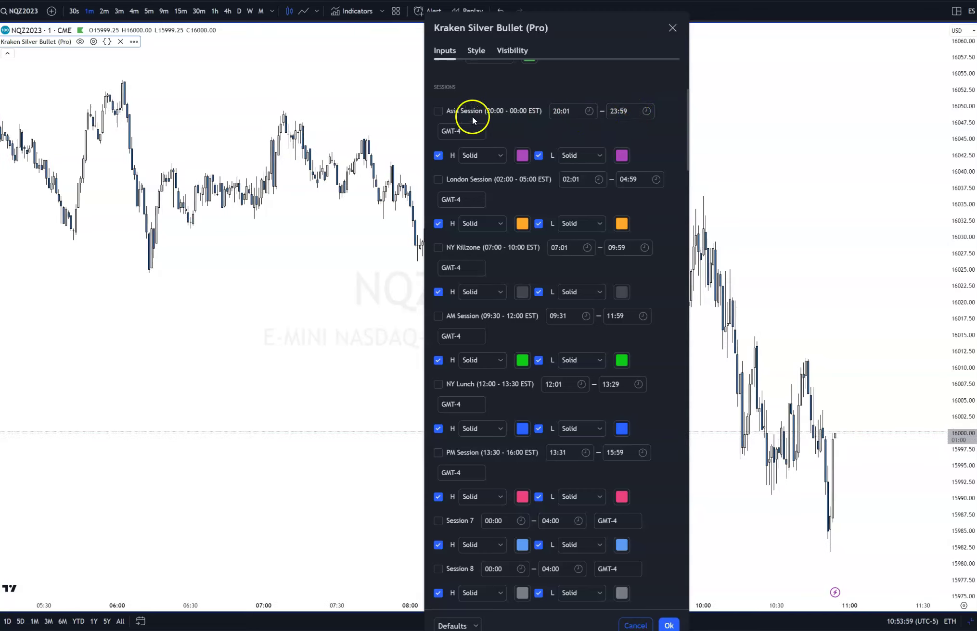
# - Enable the Asia Session and look over the line style and colour choices for its high
pyautogui.click(438, 111)
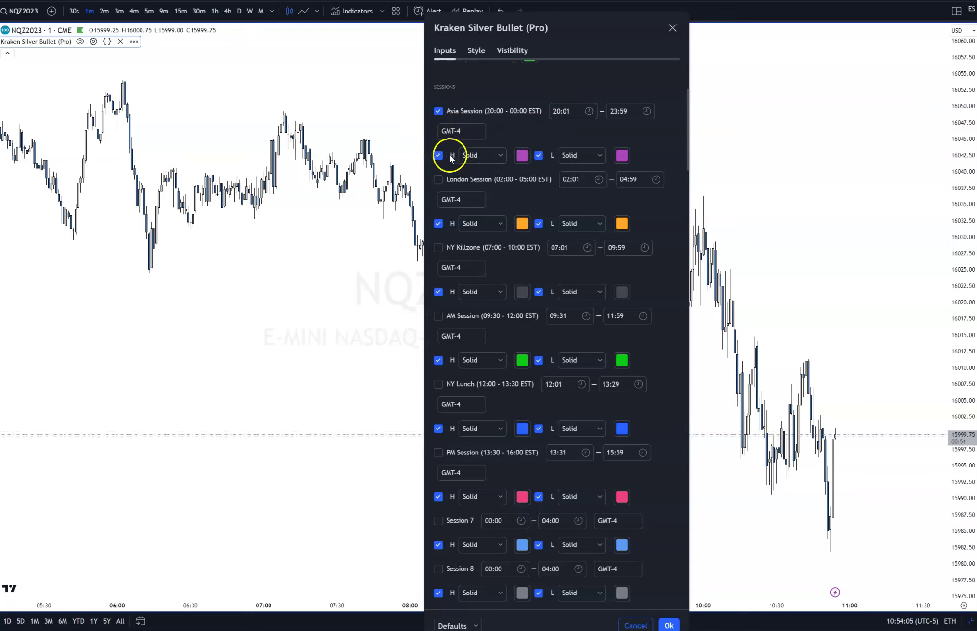
pyautogui.click(504, 156)
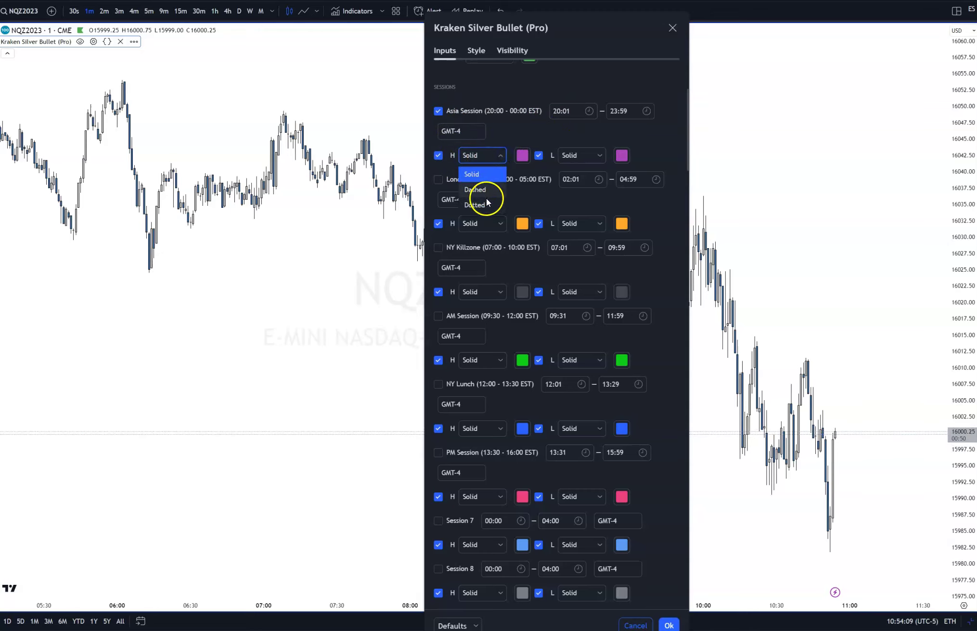
pyautogui.click(524, 132)
pyautogui.click(522, 156)
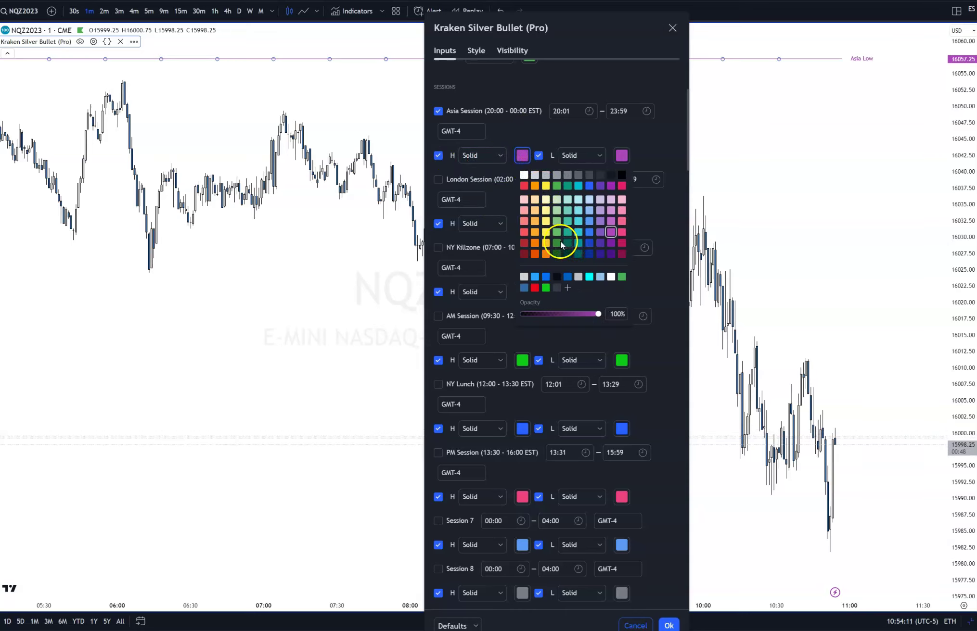
pyautogui.click(554, 131)
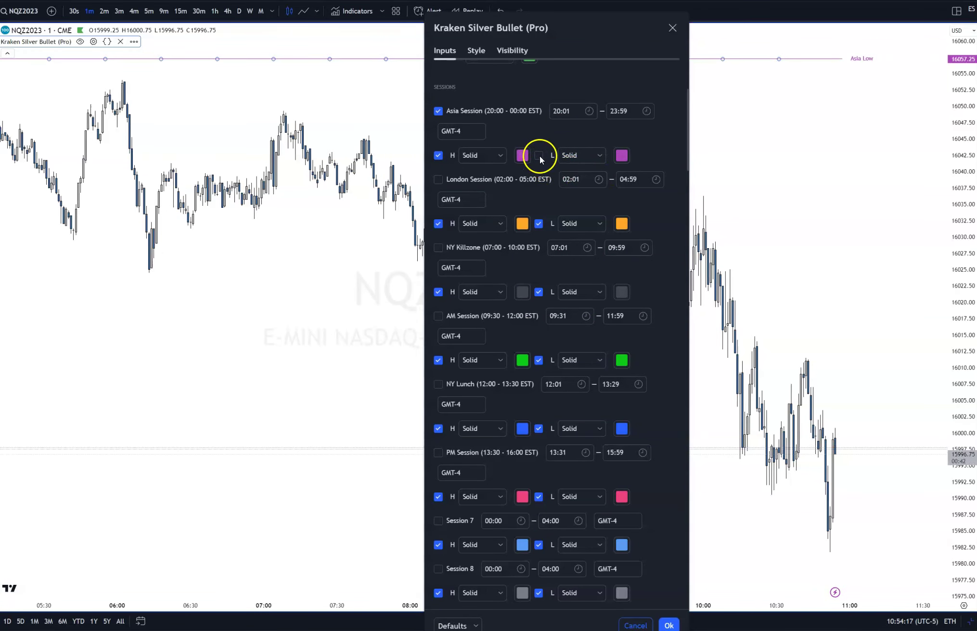
# - Review the line style and colour choices for the Asia low, and rescale the chart to show the Asia range
pyautogui.click(601, 157)
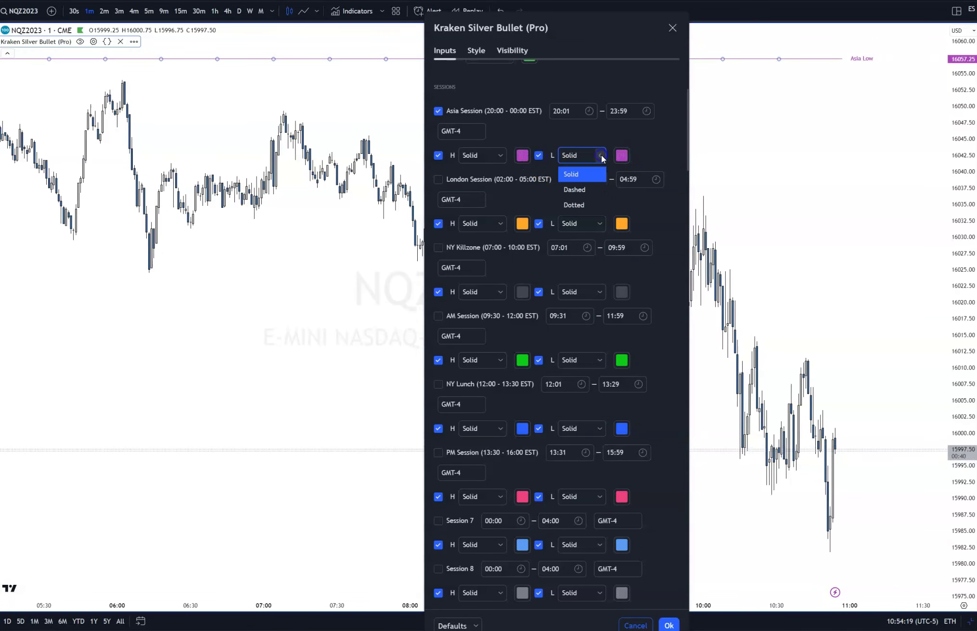
pyautogui.click(600, 157)
pyautogui.click(621, 156)
pyautogui.click(621, 156)
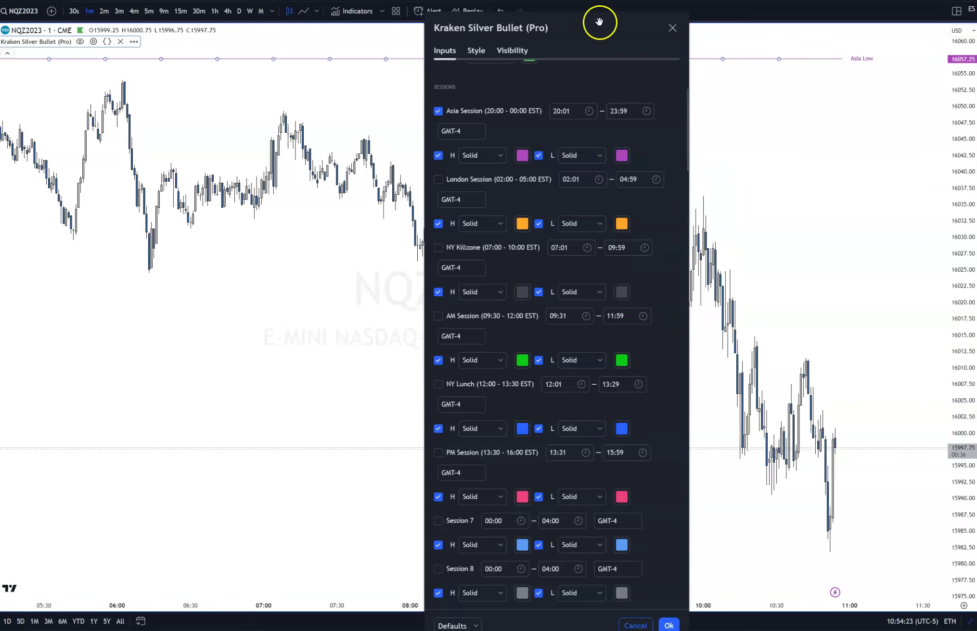
pyautogui.click(773, 131)
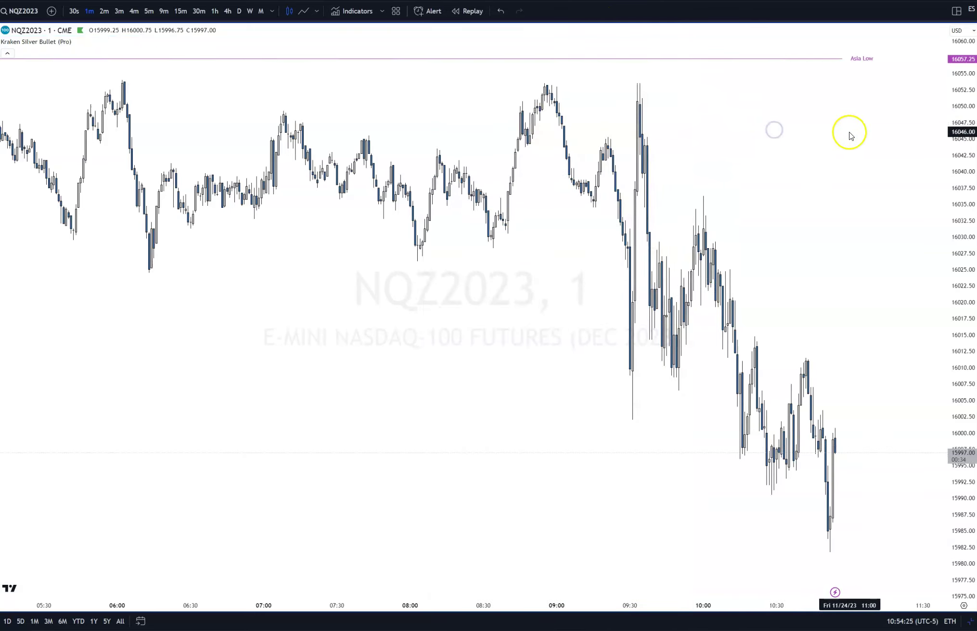
pyautogui.moveTo(953, 113); pyautogui.dragTo(955, 159)
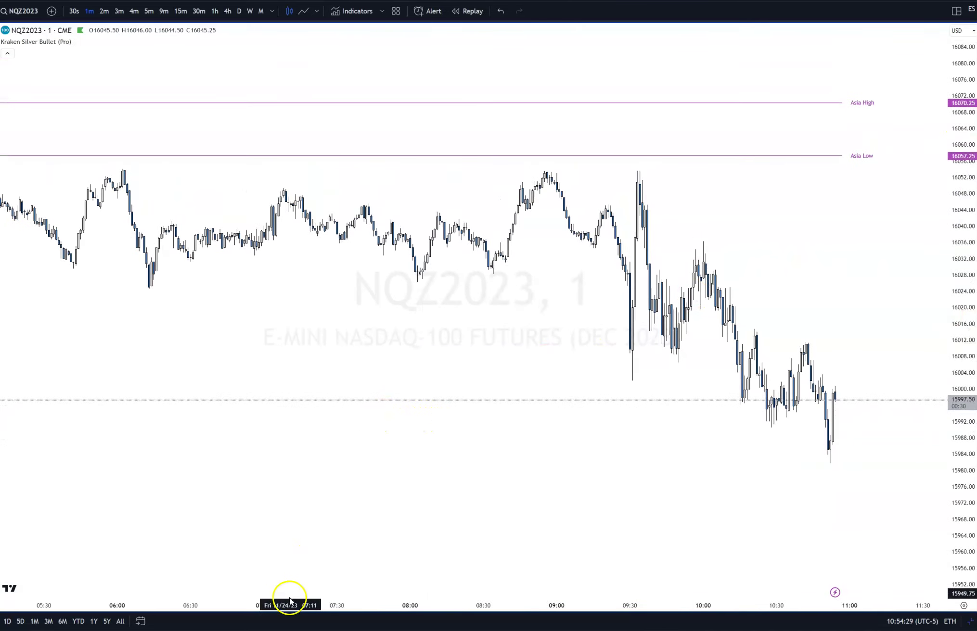
pyautogui.moveTo(282, 604); pyautogui.dragTo(900, 603)
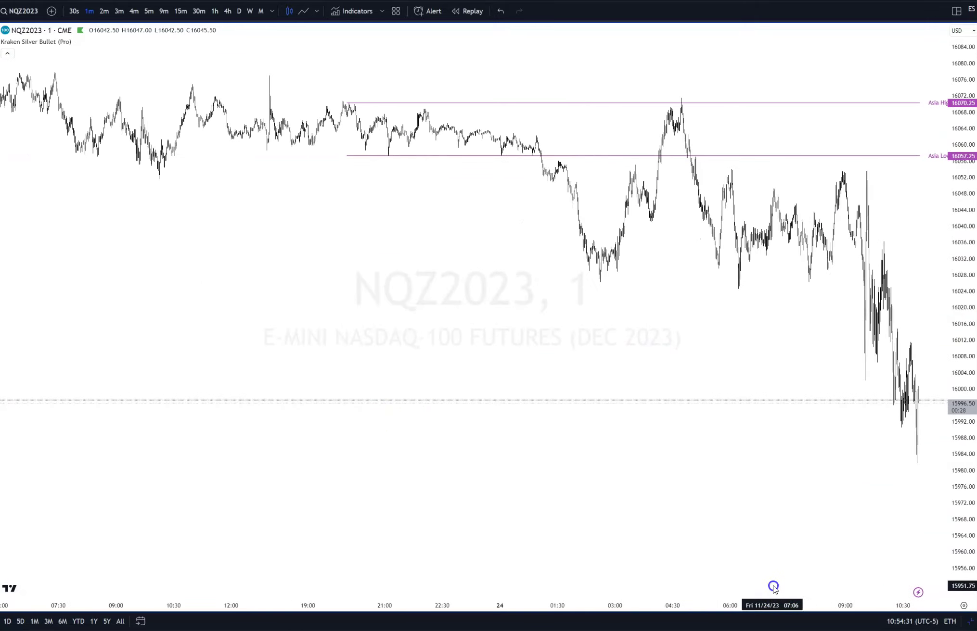
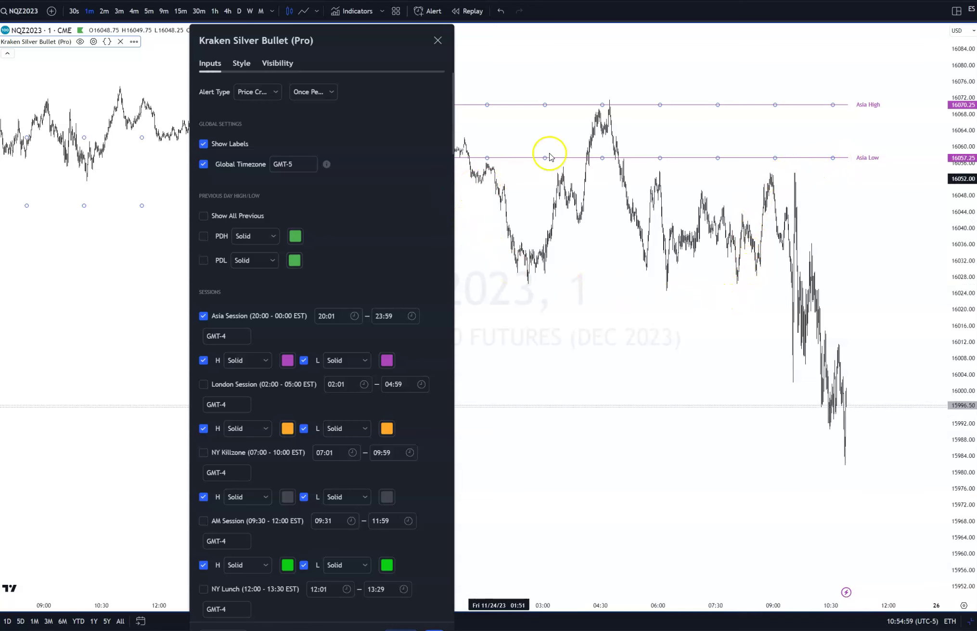
# - Turn off the Asia Session's high line and close the indicator settings
pyautogui.click(609, 106)
pyautogui.doubleClick(609, 105)
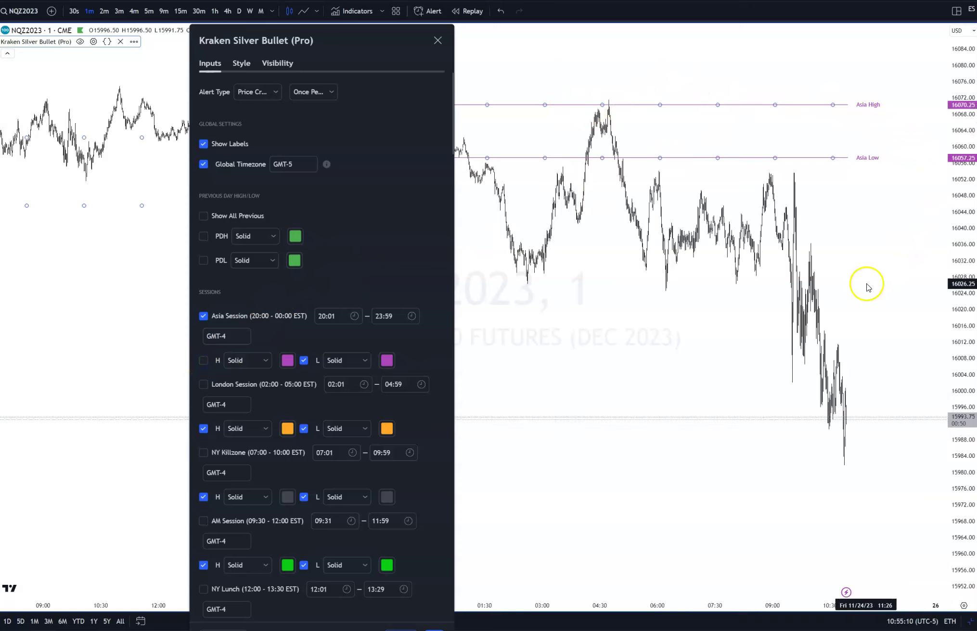
pyautogui.click(839, 120)
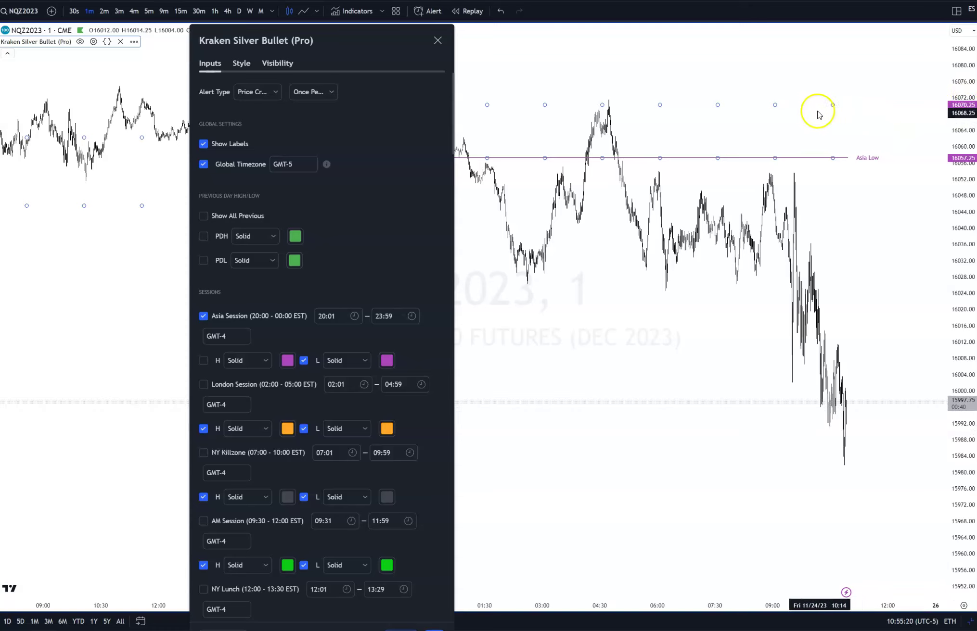
pyautogui.click(863, 125)
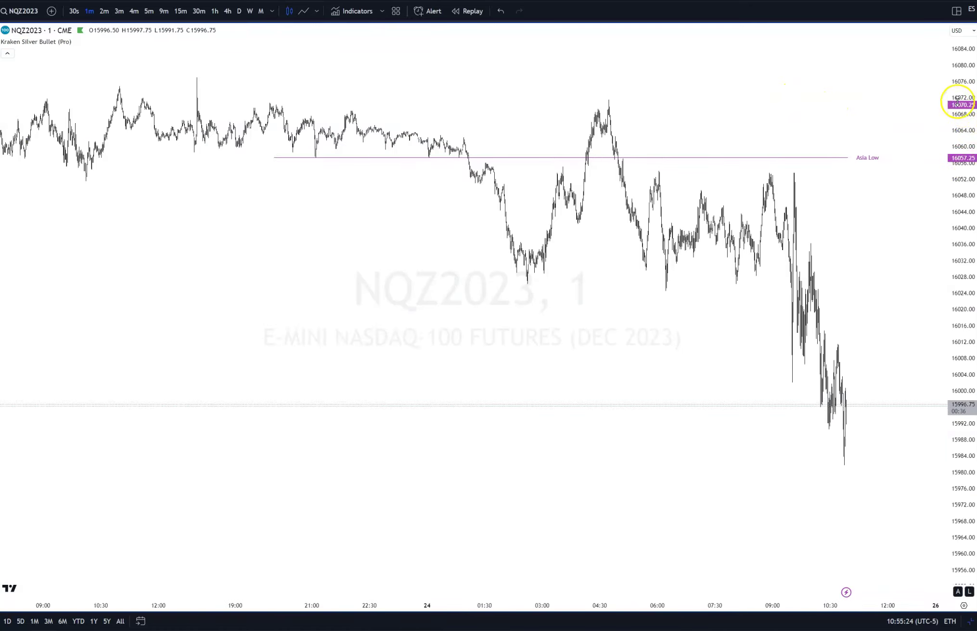
pyautogui.click(902, 110)
# - Turn the Asia Session's high line back on and move the settings window aside to uncover the chart
pyautogui.click(54, 45)
pyautogui.click(94, 42)
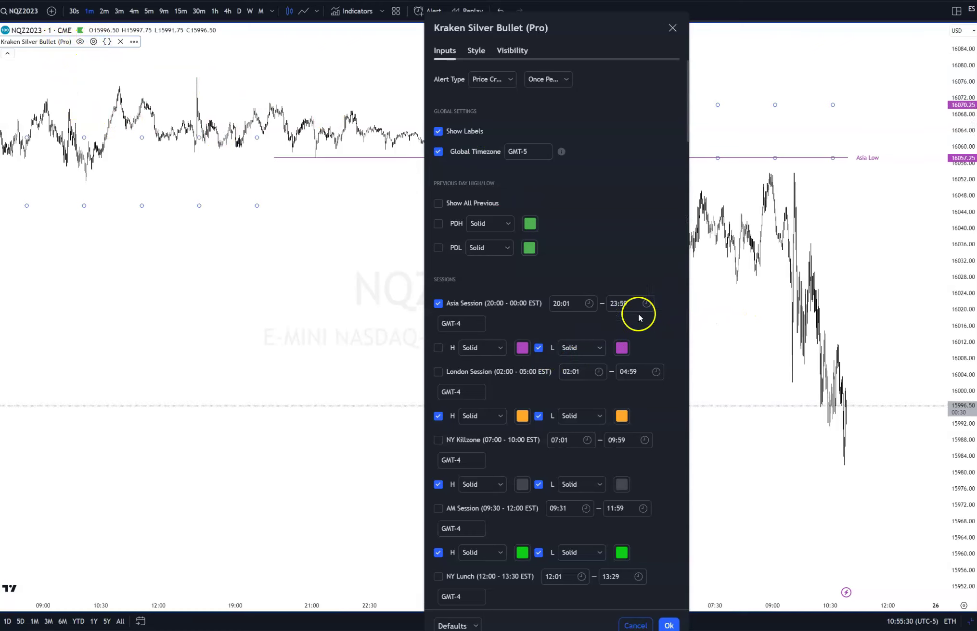
pyautogui.click(438, 348)
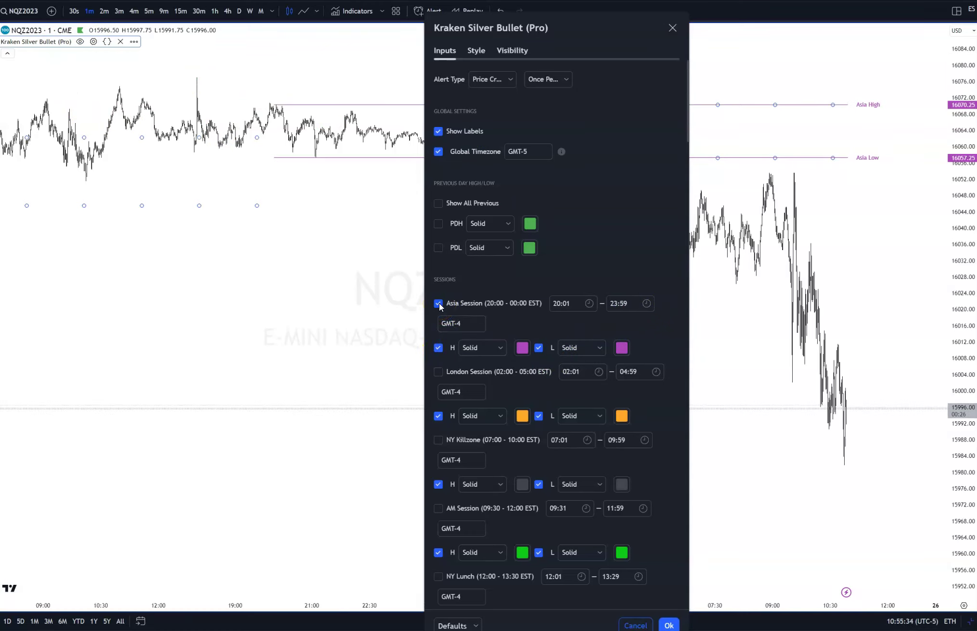
pyautogui.click(443, 348)
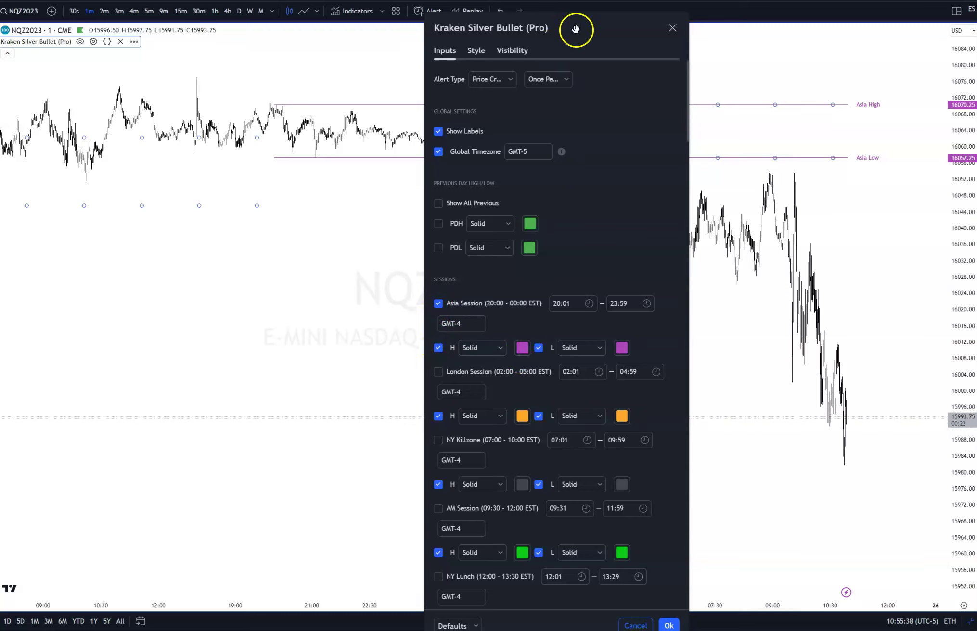
pyautogui.moveTo(575, 30); pyautogui.dragTo(405, 30)
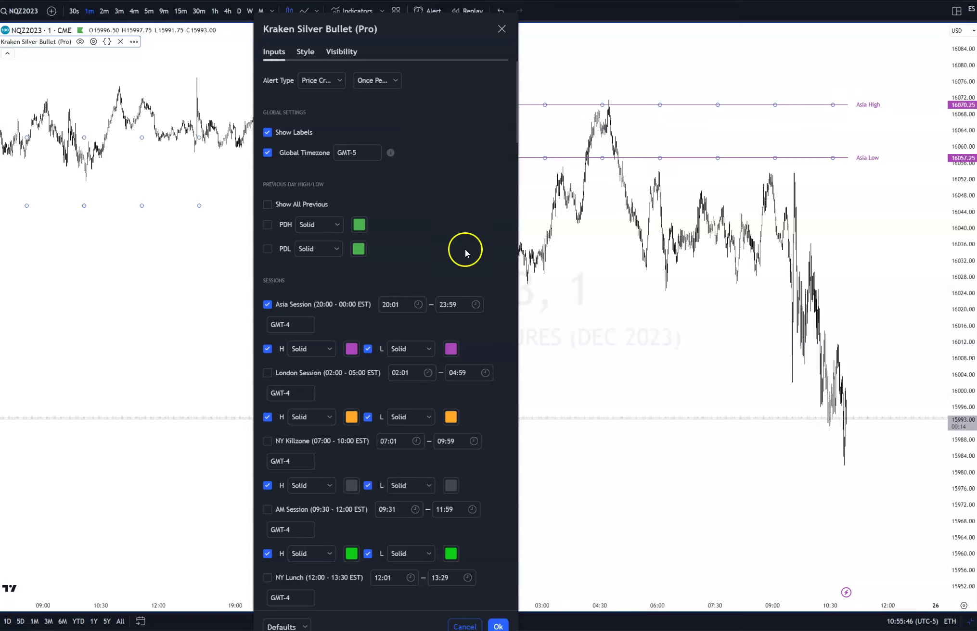
# - Hide the Asia Session's high line to compare the chart without it, and restore the line in the indicator settings
pyautogui.click(268, 350)
pyautogui.moveTo(391, 30); pyautogui.dragTo(263, 92)
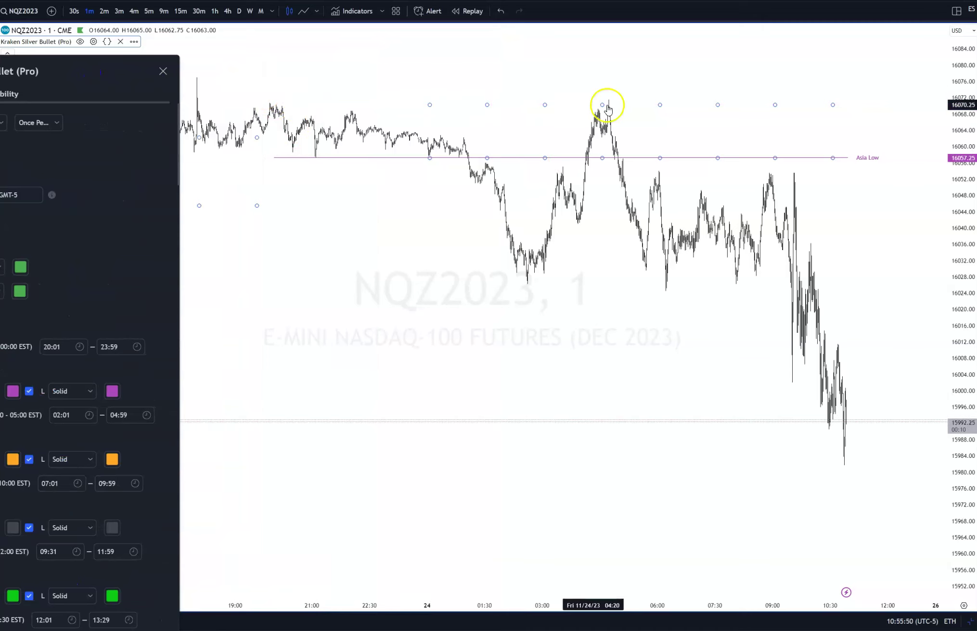
pyautogui.press('Escape')
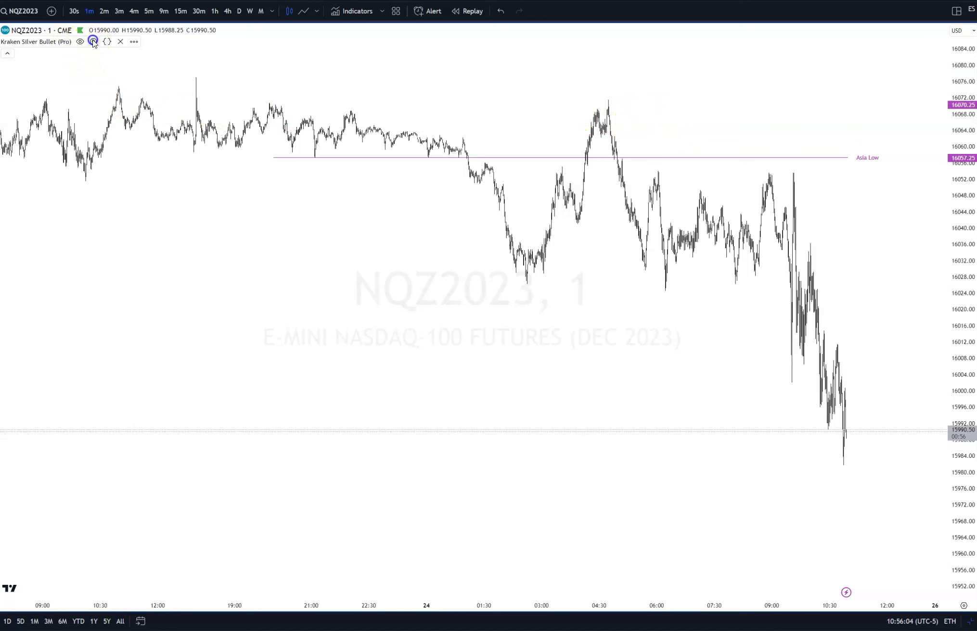
pyautogui.click(93, 41)
pyautogui.click(439, 347)
# - Enable the London, NY Killzone, AM, NY Lunch and PM sessions and apply the indicator settings
pyautogui.moveTo(563, 25); pyautogui.dragTo(465, 15)
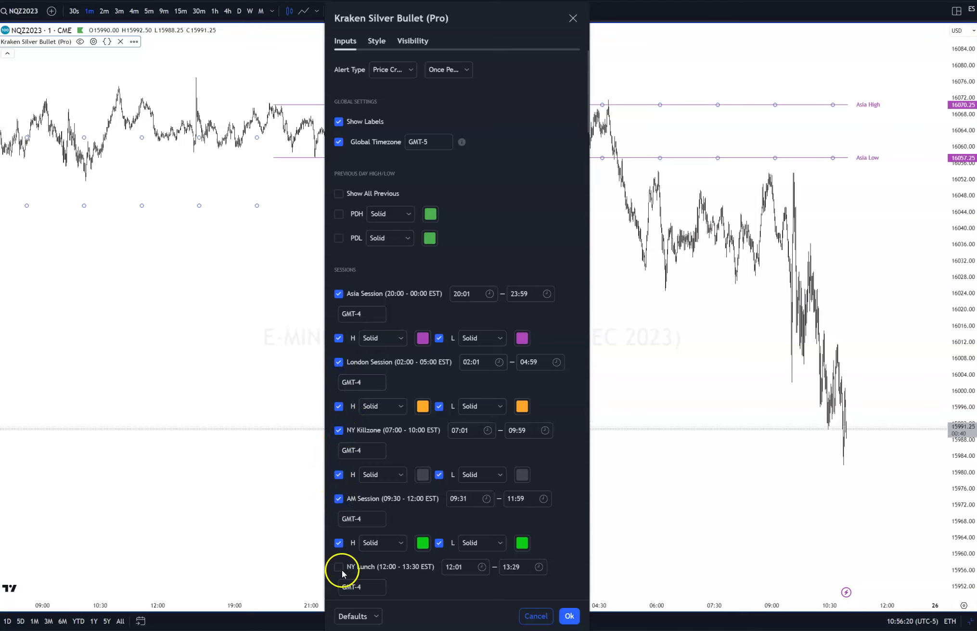
pyautogui.click(371, 532)
pyautogui.scroll(-2, 371, 532)
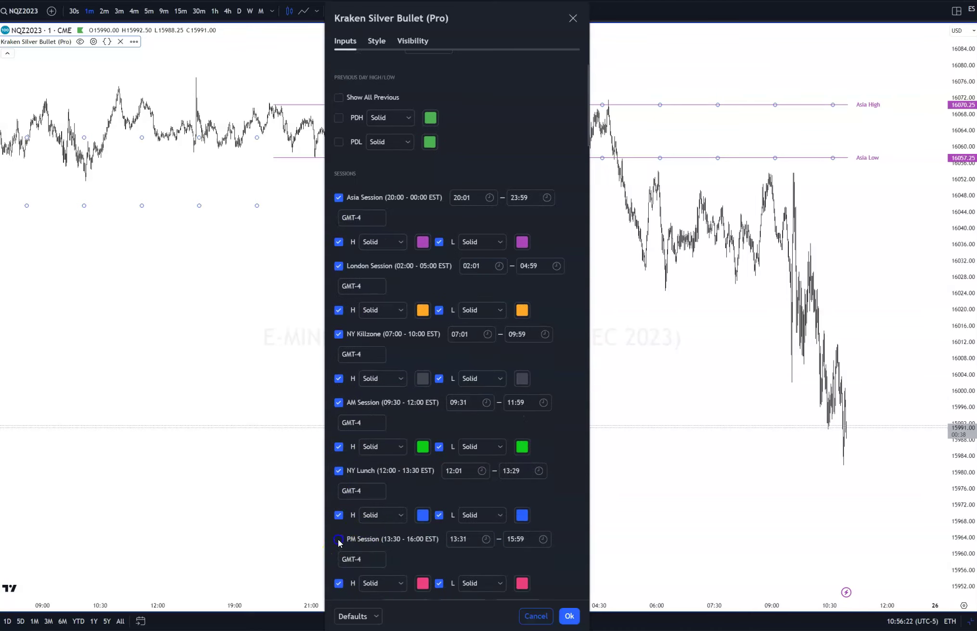
pyautogui.click(552, 619)
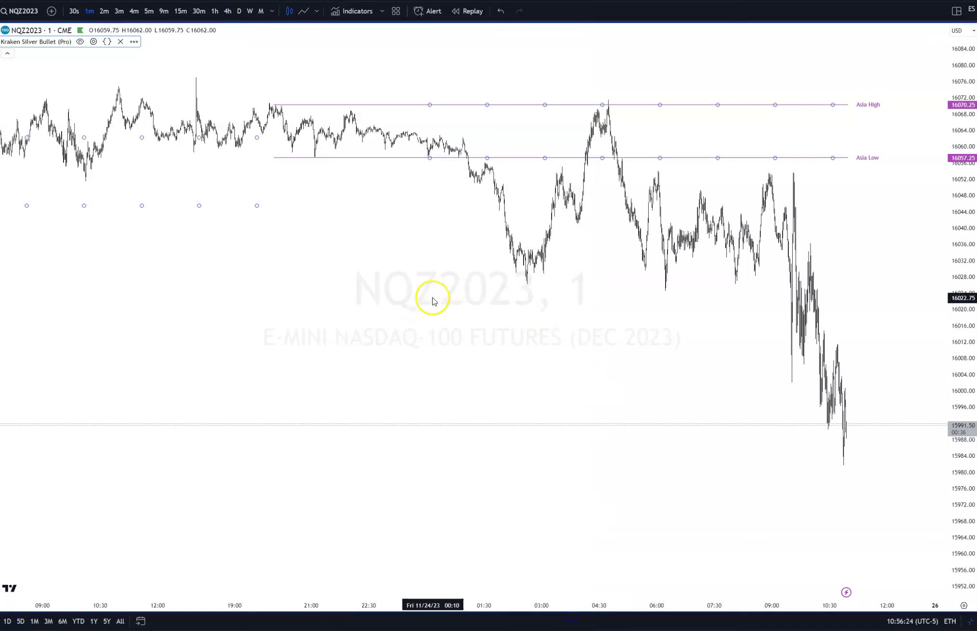
pyautogui.click(417, 299)
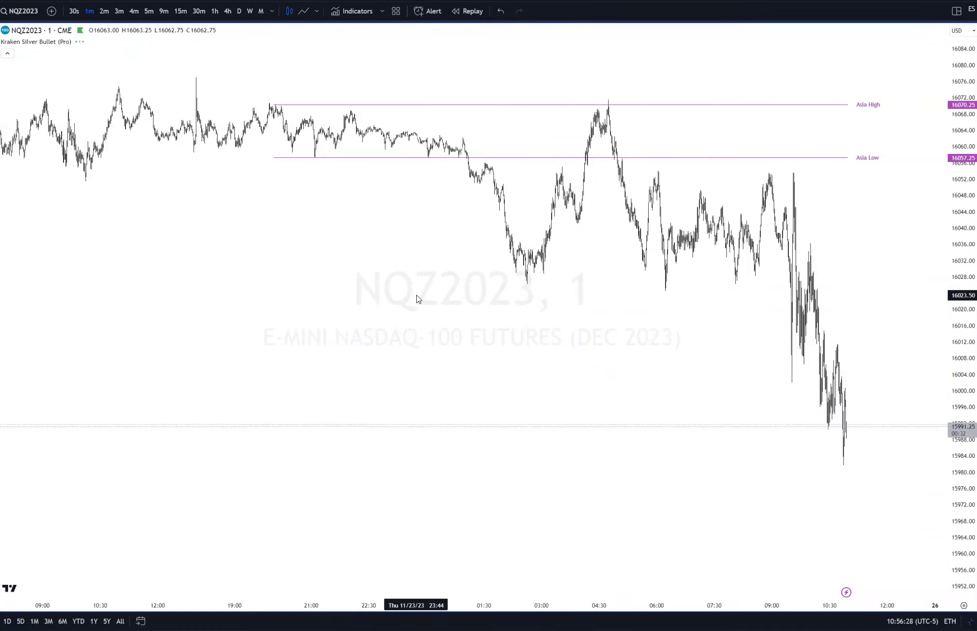
# - Examine the session high and low lines around the 09:30 open and compare them with the session times in the indicator settings
pyautogui.click(463, 284)
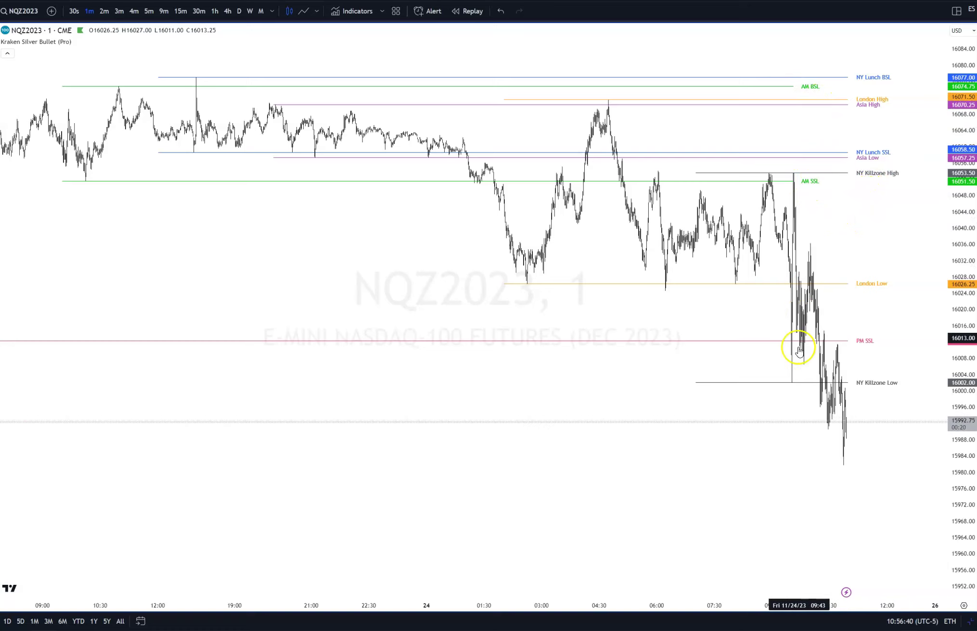
pyautogui.scroll(1, 806, 480)
pyautogui.scroll(5, 807, 480)
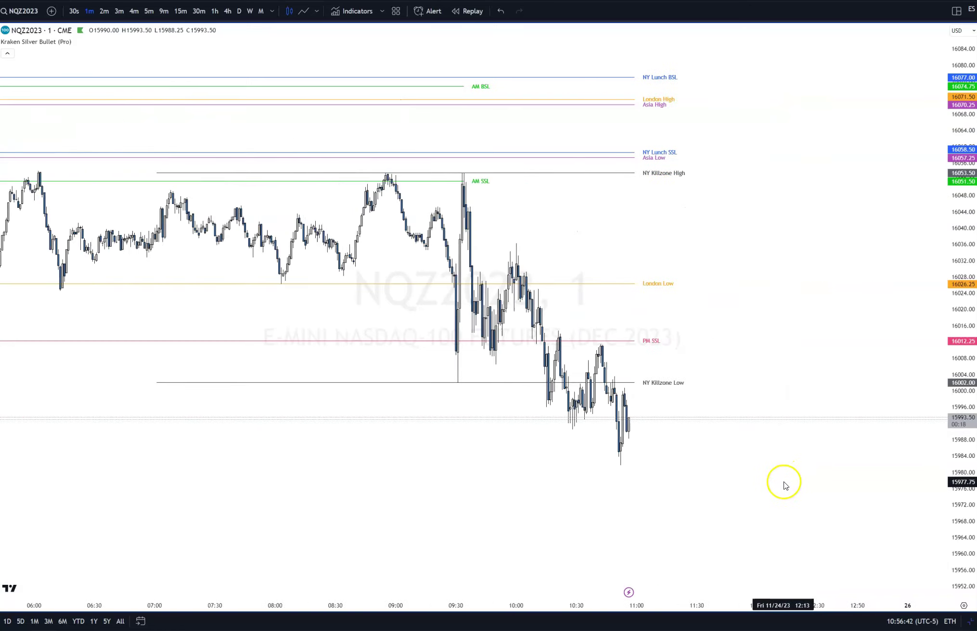
pyautogui.moveTo(703, 489); pyautogui.dragTo(864, 478)
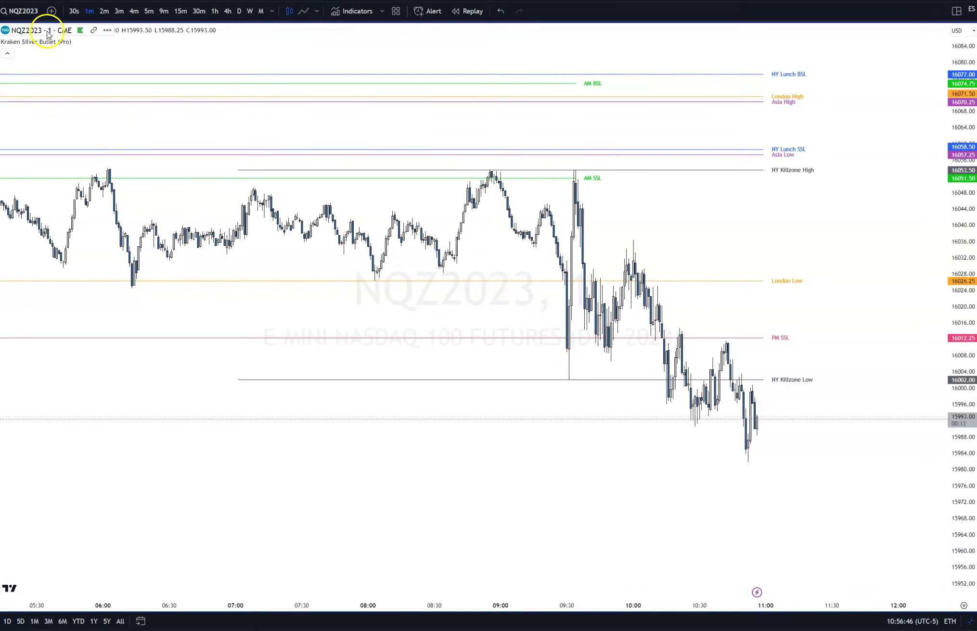
pyautogui.click(94, 42)
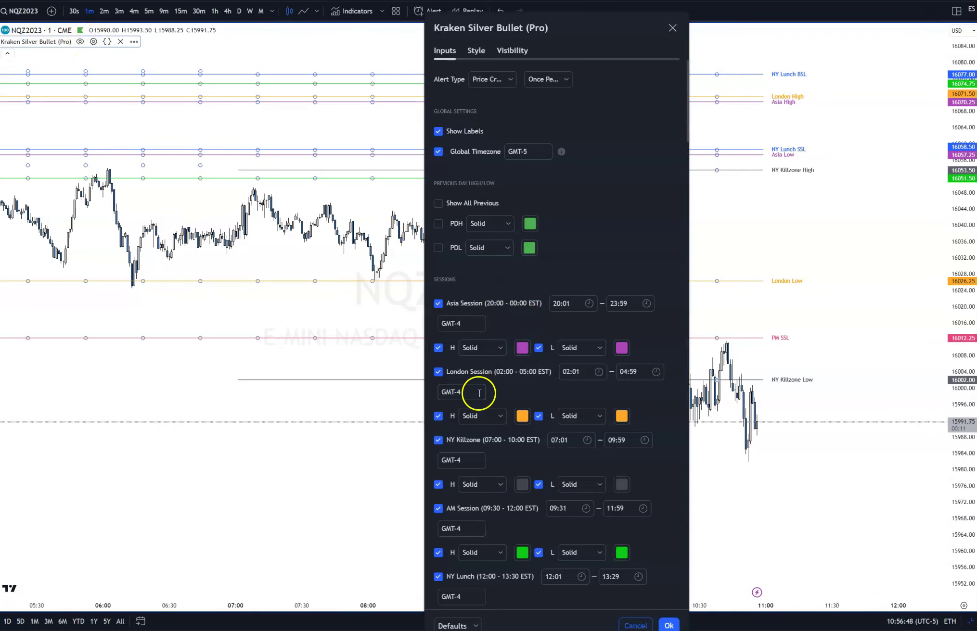
pyautogui.scroll(-3, 462, 337)
pyautogui.scroll(-2, 487, 342)
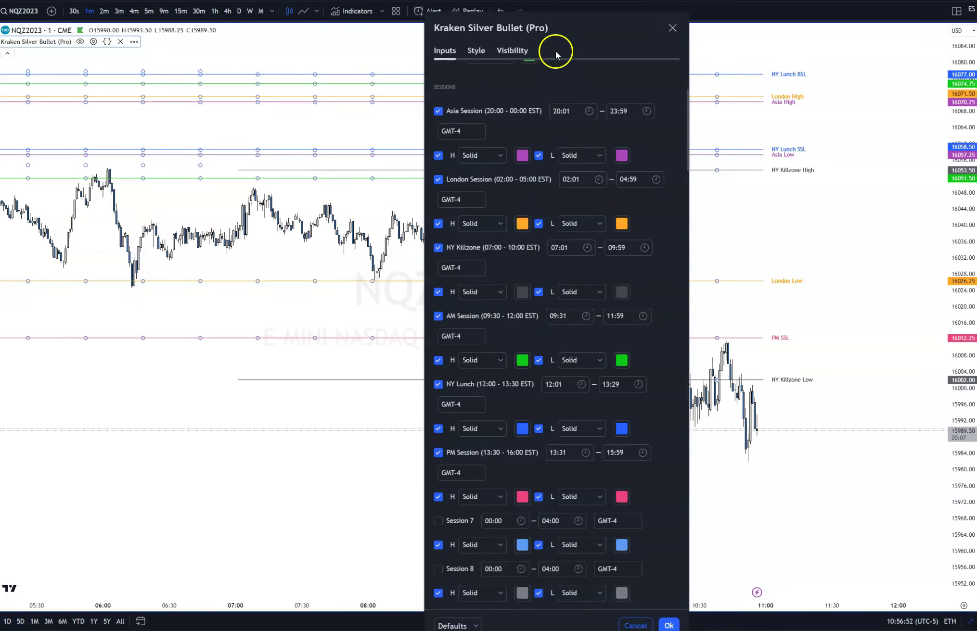
pyautogui.moveTo(542, 24); pyautogui.dragTo(215, 38)
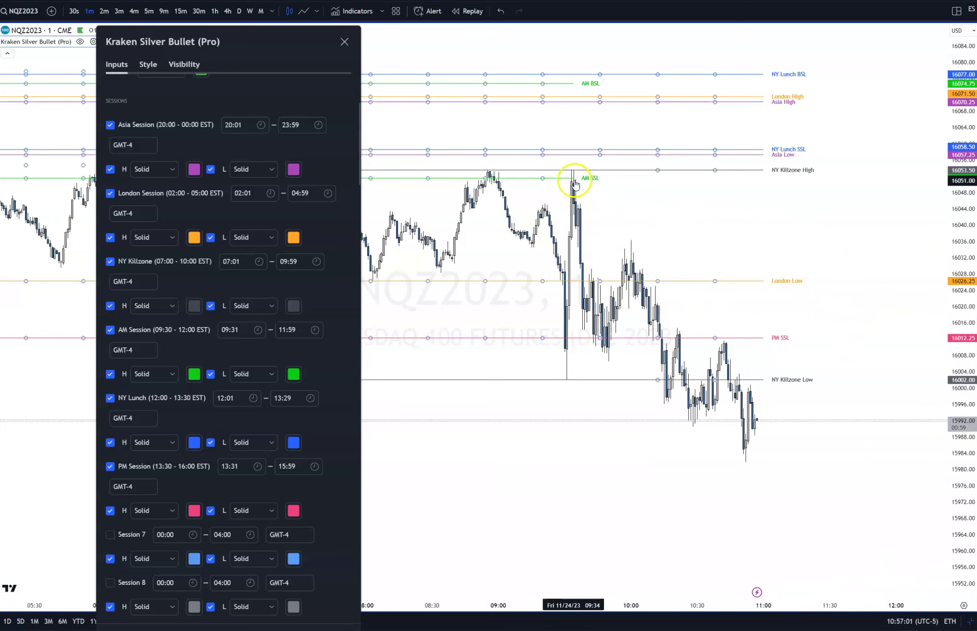
pyautogui.click(607, 191)
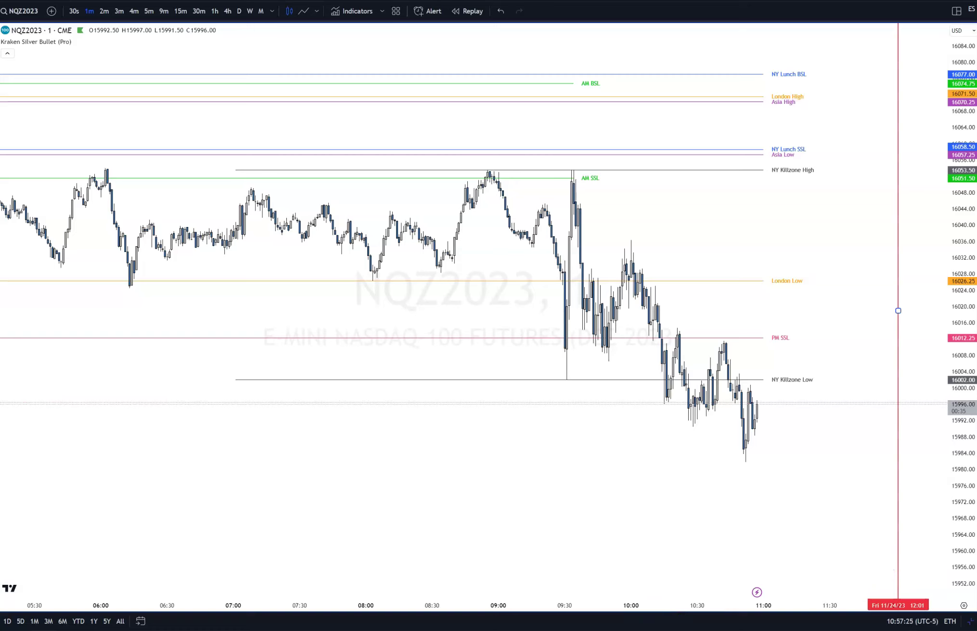
# - Mark the AM session on 11/24/23 with vertical lines at 09:31 and 12:01, and remove the lines again
pyautogui.click(565, 590)
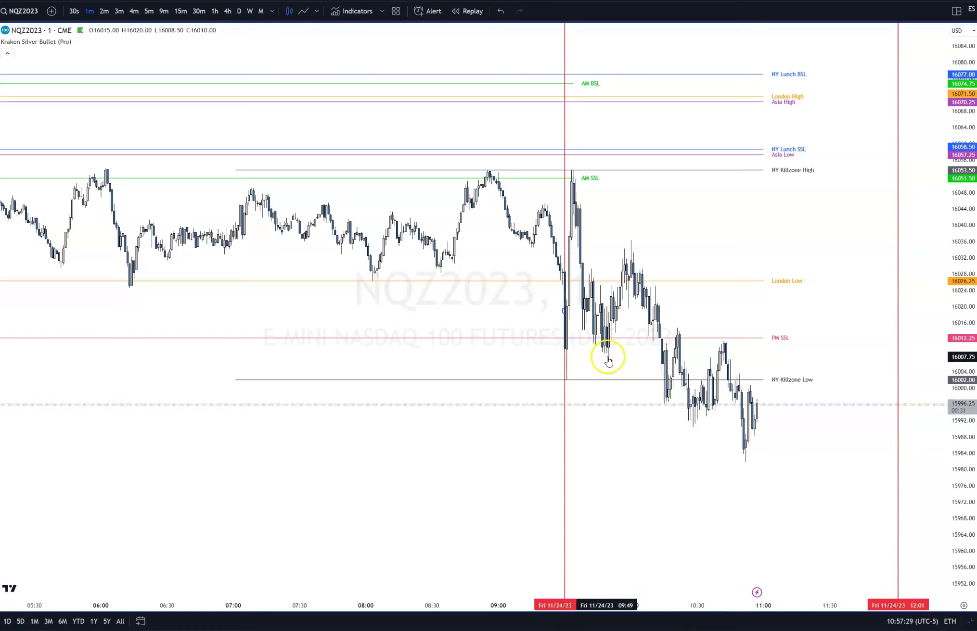
pyautogui.moveTo(565, 450); pyautogui.dragTo(566, 448)
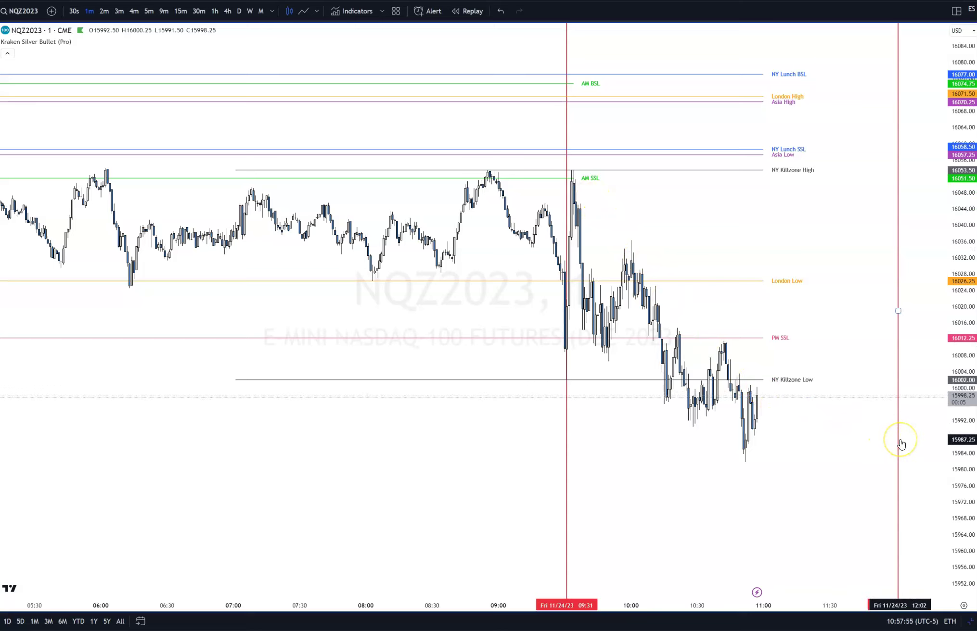
pyautogui.click(752, 316)
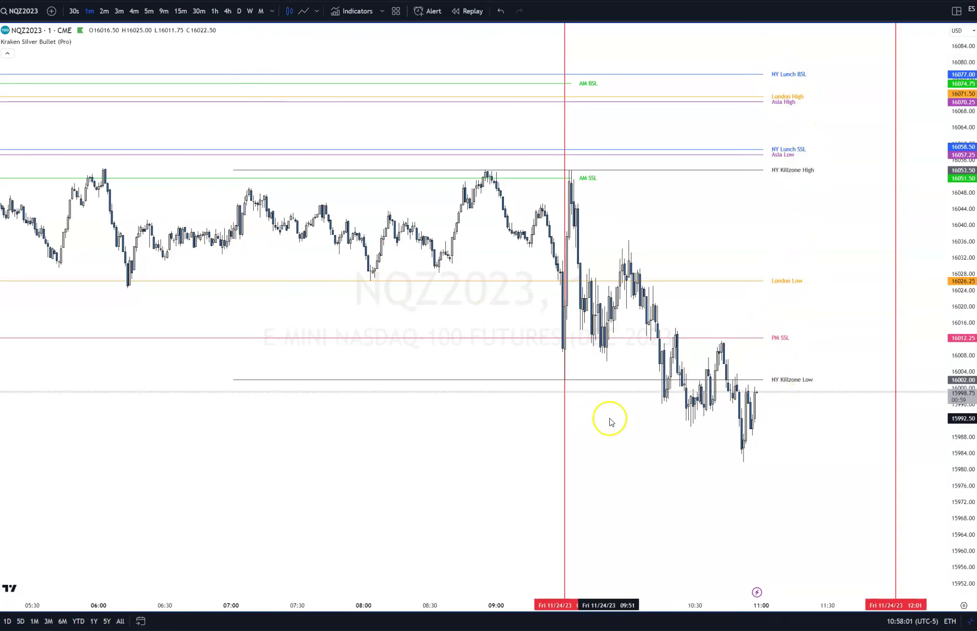
pyautogui.moveTo(89, 44)
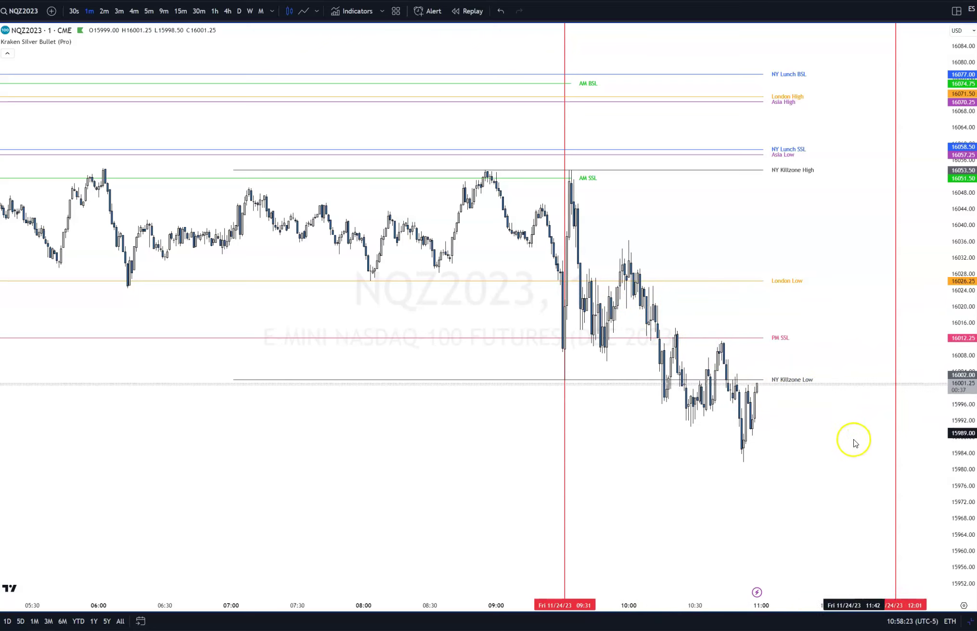
pyautogui.doubleClick(896, 277)
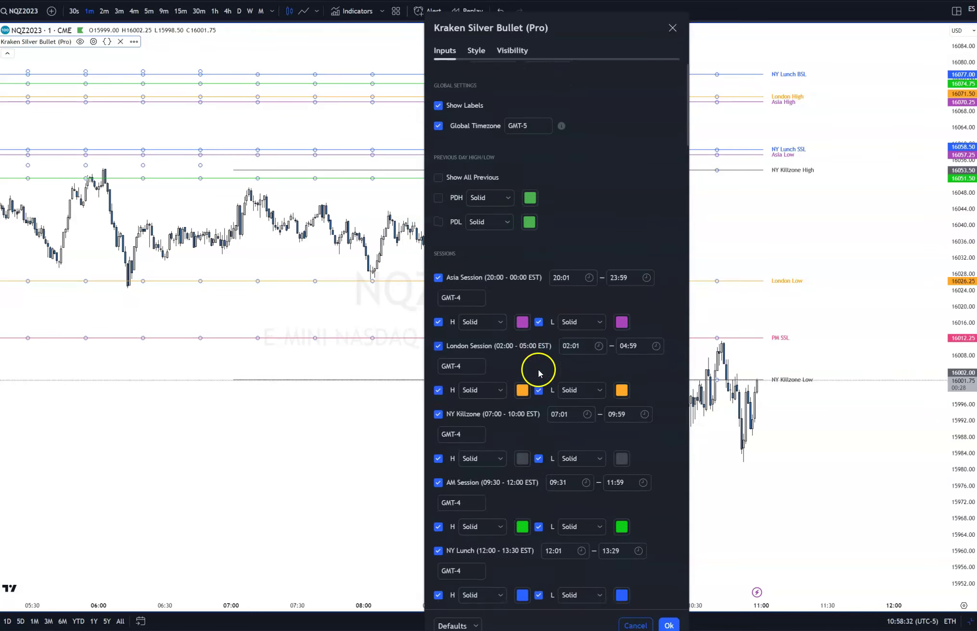
# - Disable the Asia, London, NY Killzone, AM, NY Lunch and PM sessions and apply the indicator settings
pyautogui.scroll(-2, 538, 370)
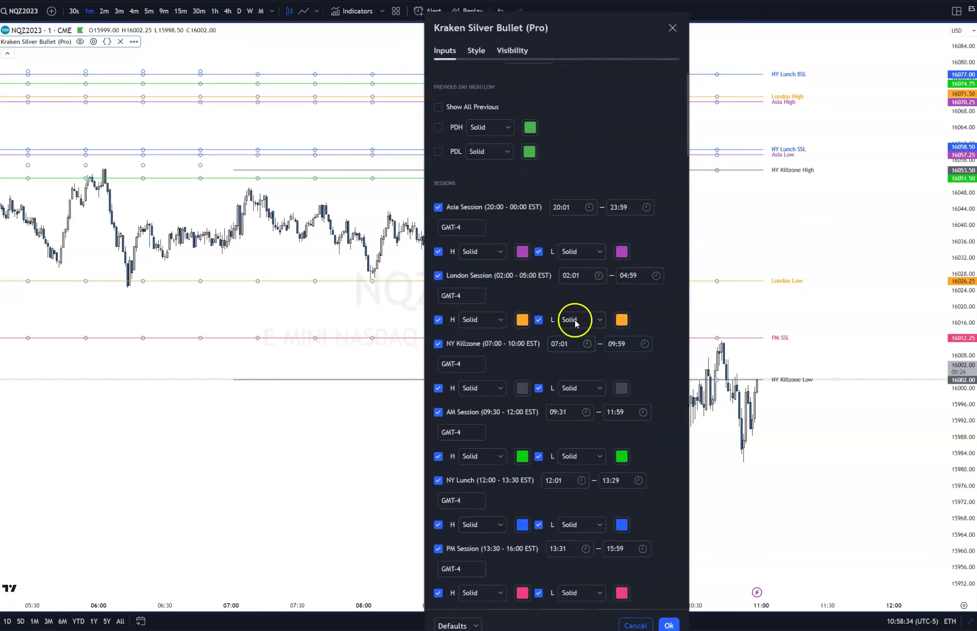
pyautogui.click(438, 276)
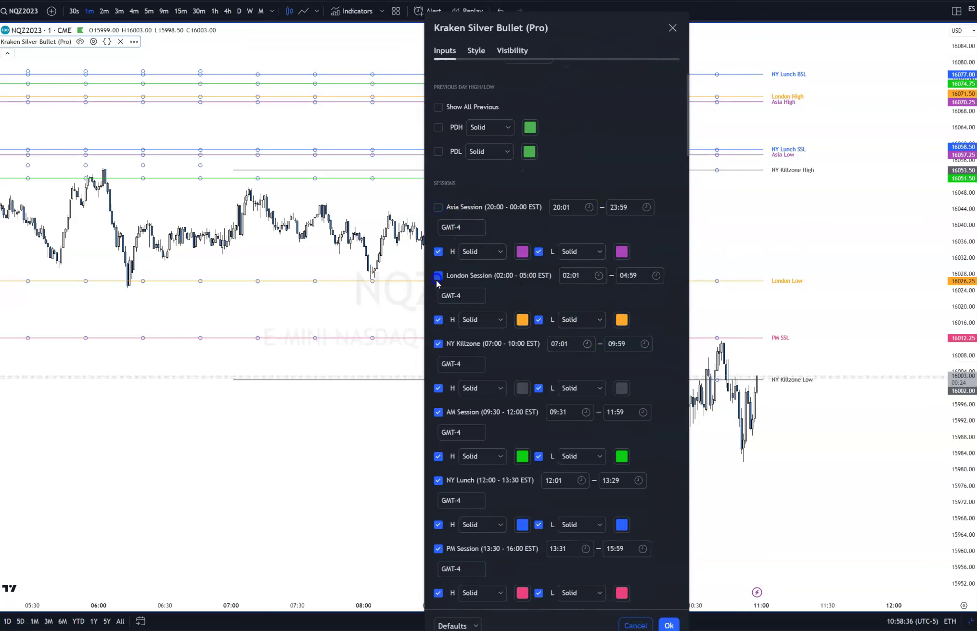
pyautogui.click(437, 320)
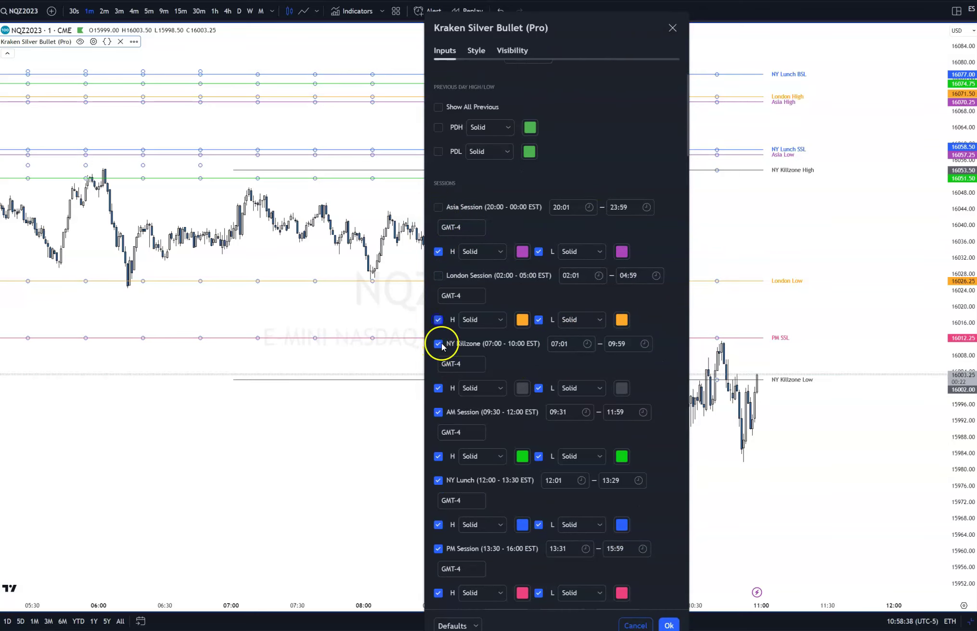
pyautogui.click(435, 465)
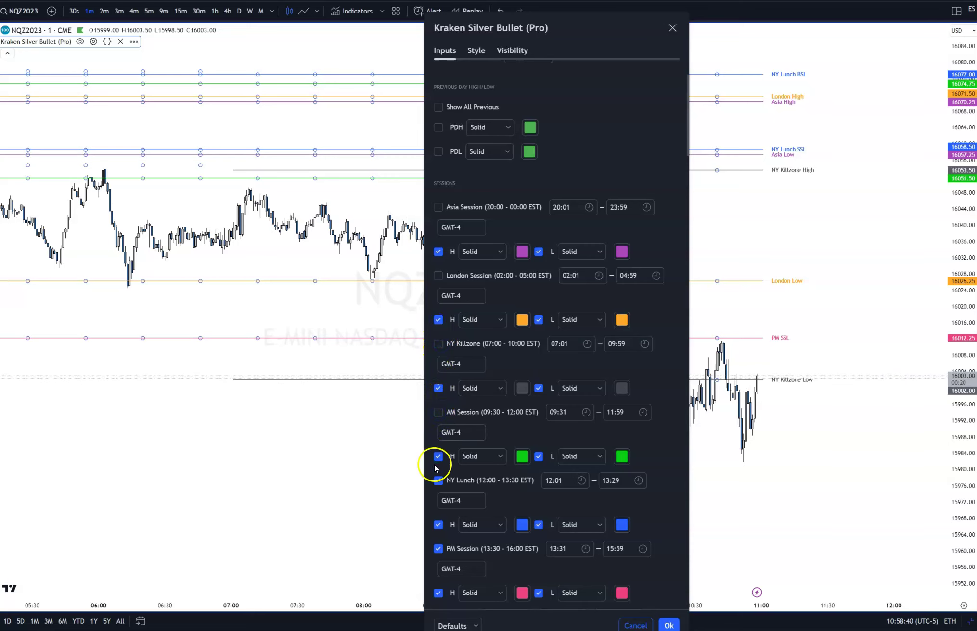
pyautogui.scroll(-4, 515, 486)
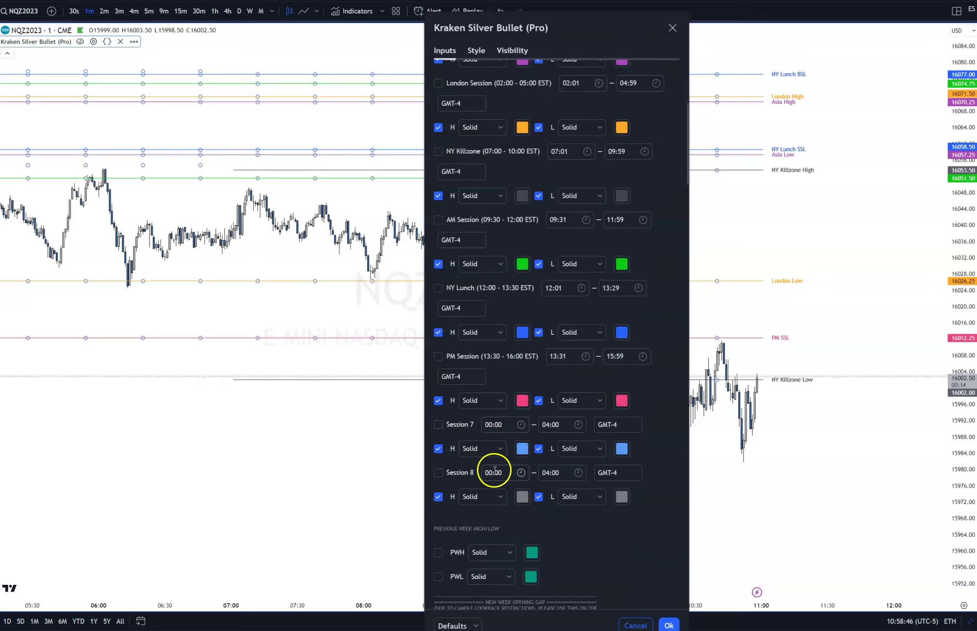
pyautogui.click(668, 625)
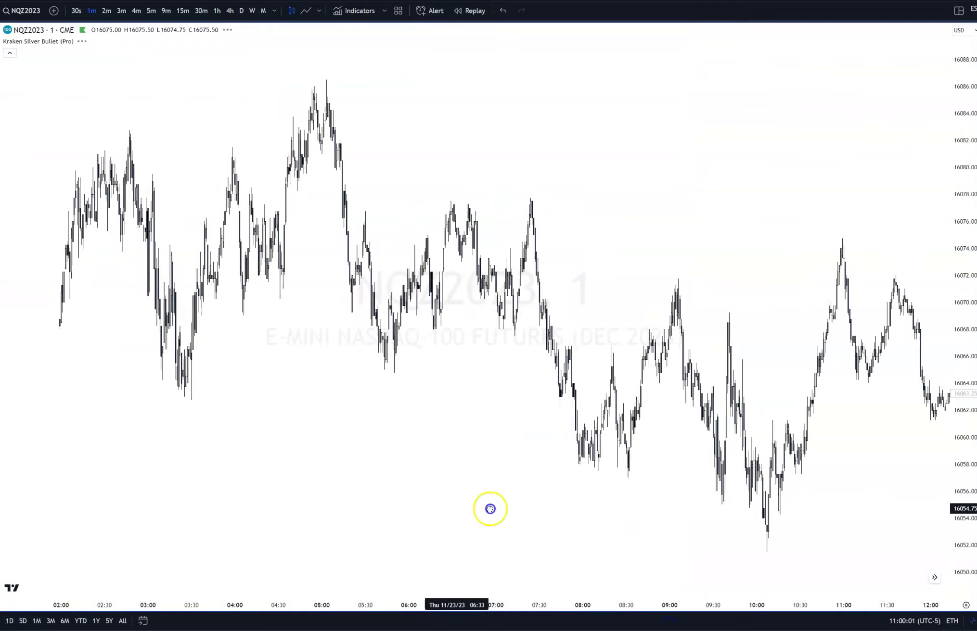
# - Hide the Kraken Silver Bullet (Pro) indicator and go back on the chart to the evening of 11/21/23
pyautogui.moveTo(489, 508); pyautogui.dragTo(617, 509)
pyautogui.moveTo(236, 512); pyautogui.dragTo(625, 509)
pyautogui.moveTo(205, 516); pyautogui.dragTo(649, 516)
pyautogui.moveTo(224, 518); pyautogui.dragTo(643, 515)
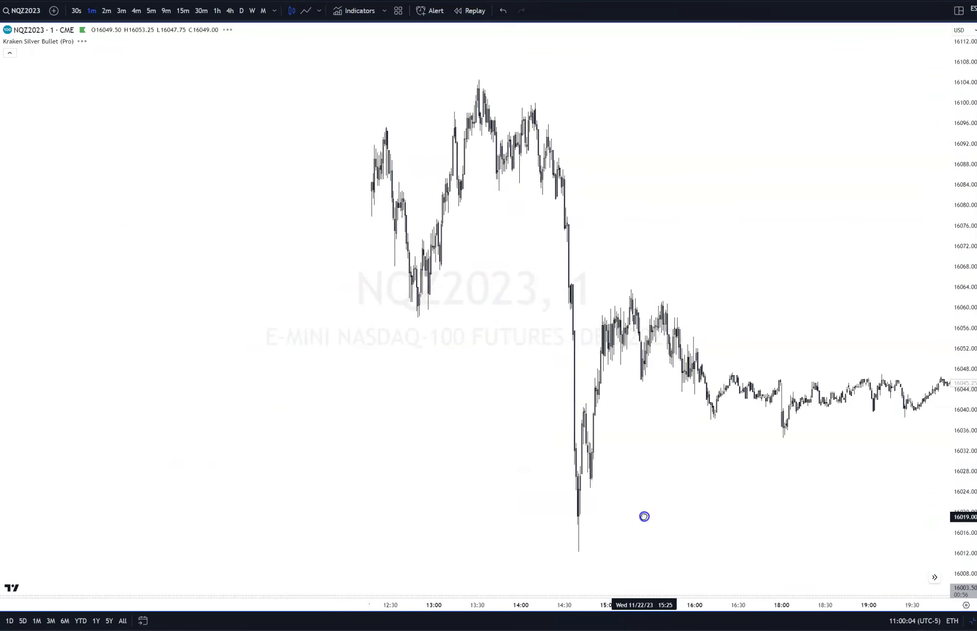
pyautogui.moveTo(308, 523); pyautogui.dragTo(634, 526)
pyautogui.moveTo(87, 45)
pyautogui.moveTo(144, 315); pyautogui.dragTo(547, 331)
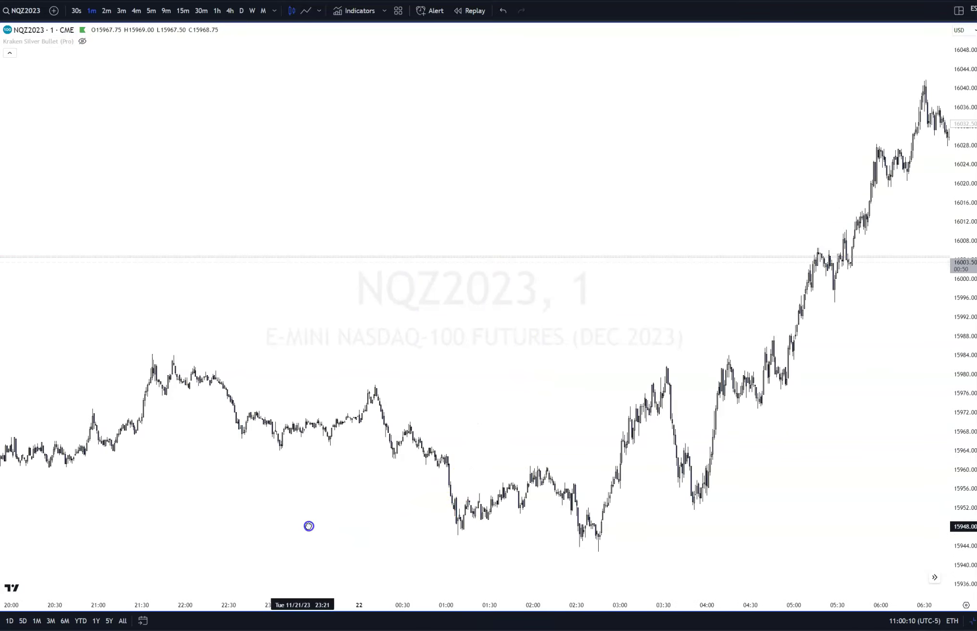
pyautogui.moveTo(308, 525); pyautogui.dragTo(582, 527)
pyautogui.moveTo(464, 527); pyautogui.dragTo(497, 525)
pyautogui.moveTo(331, 511); pyautogui.dragTo(580, 512)
pyautogui.moveTo(420, 516); pyautogui.dragTo(534, 518)
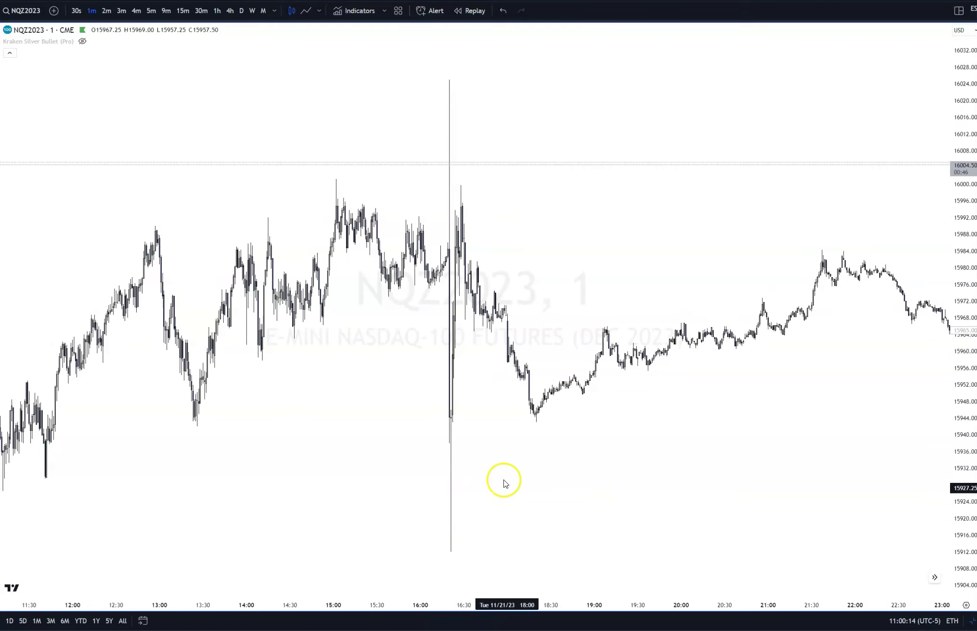
# - Start a bar replay from 11/21/23 at 21:11 and show the Kraken Silver Bullet (Pro) indicator again
pyautogui.click(475, 11)
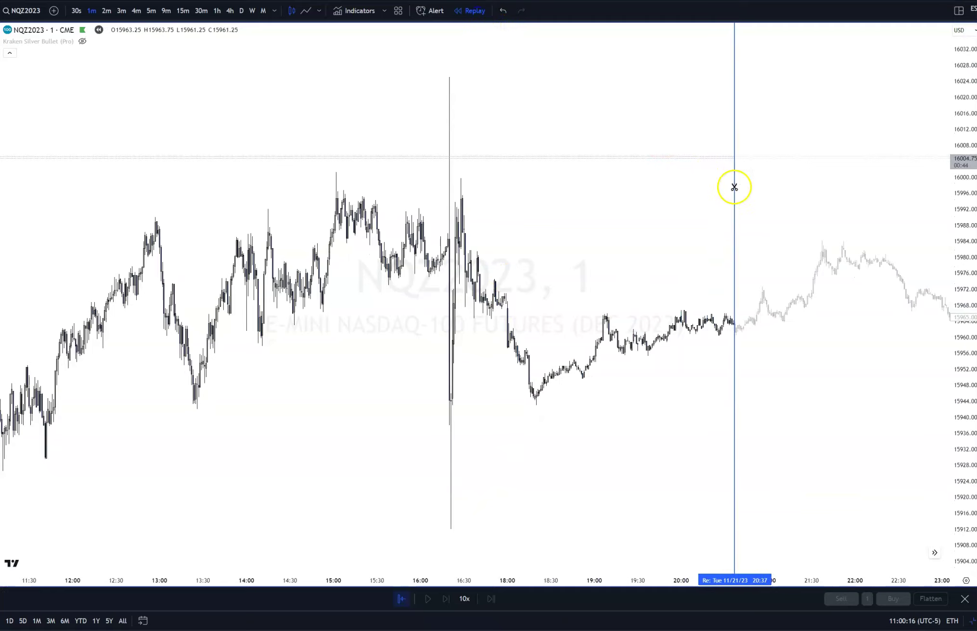
pyautogui.click(782, 193)
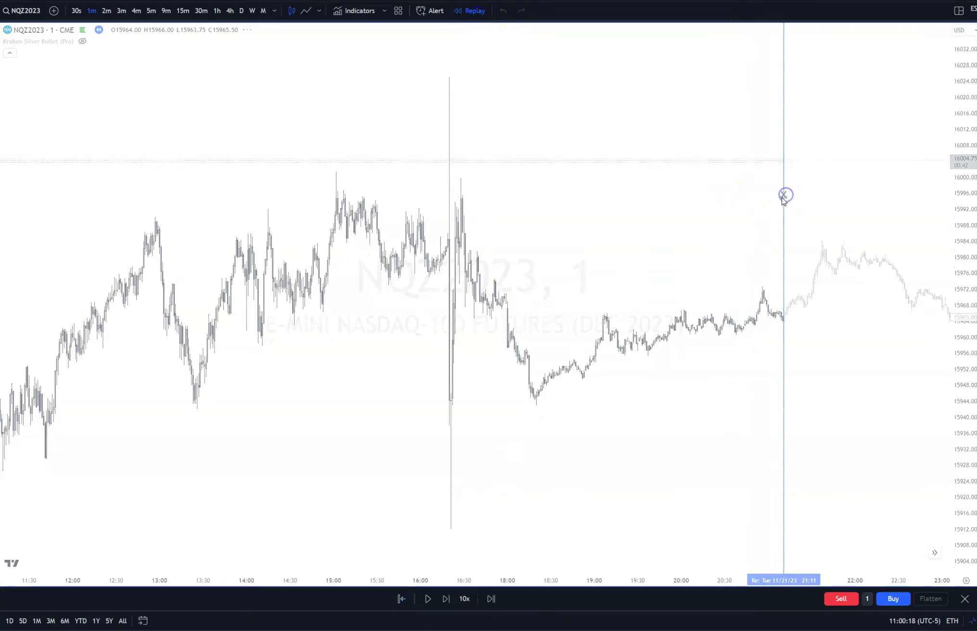
pyautogui.moveTo(630, 412); pyautogui.dragTo(585, 412)
pyautogui.click(82, 41)
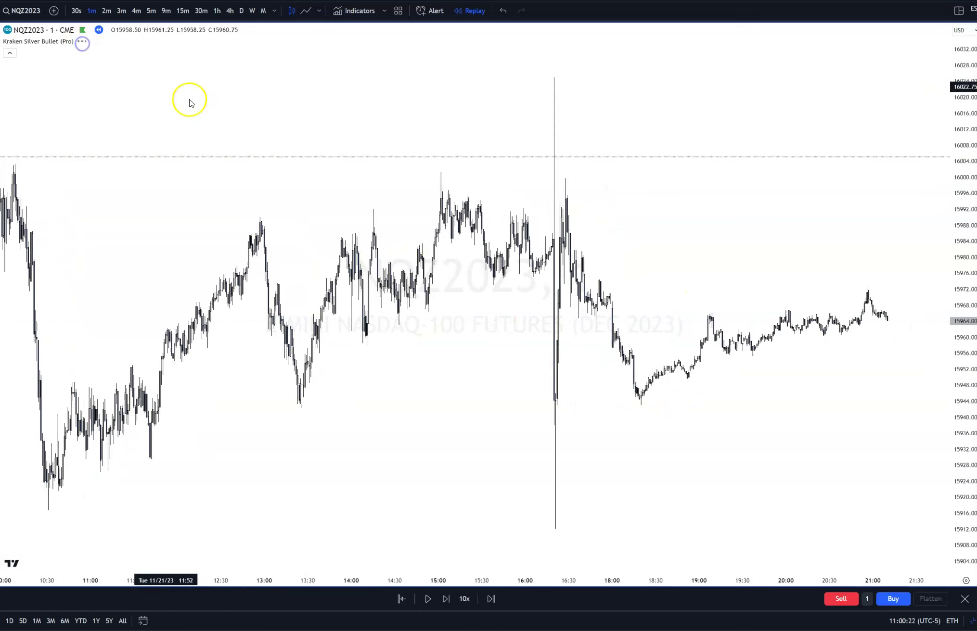
# - Review the session list in the indicator settings, and mark 16:01 and 20:00 on 11/21/23 with vertical lines
pyautogui.moveTo(62, 42)
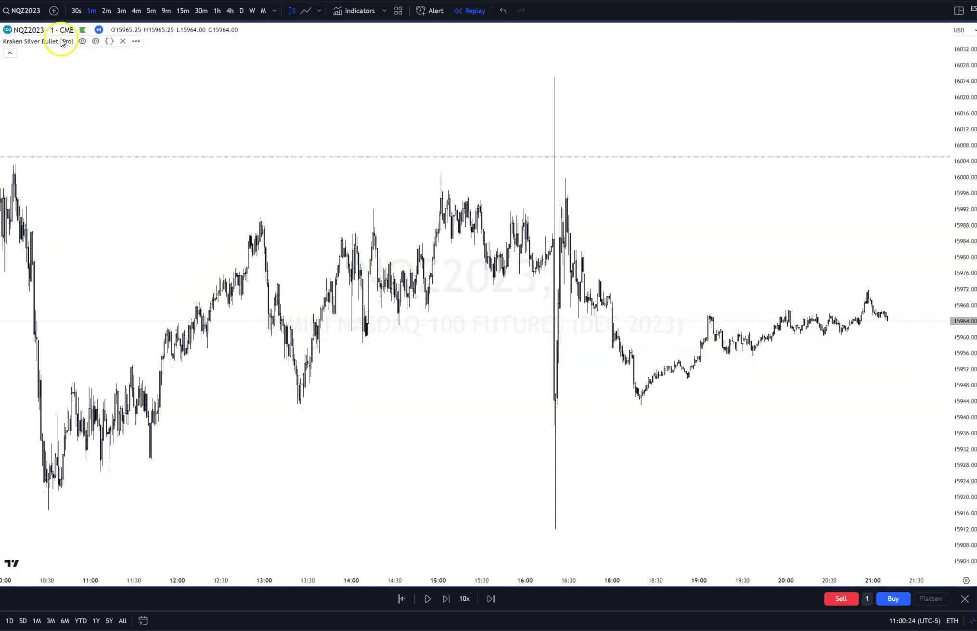
pyautogui.click(95, 42)
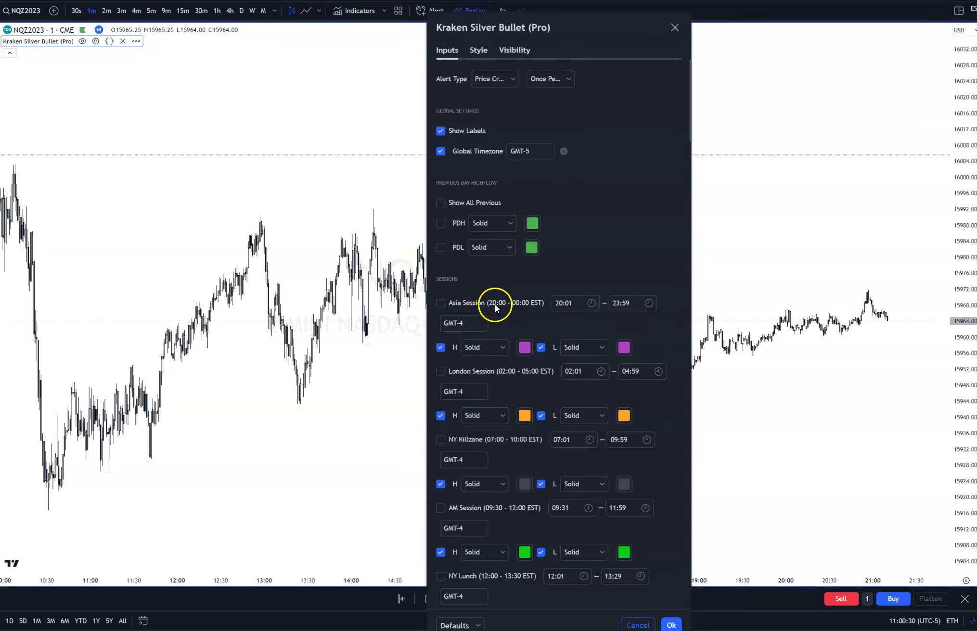
pyautogui.moveTo(531, 26); pyautogui.dragTo(191, 36)
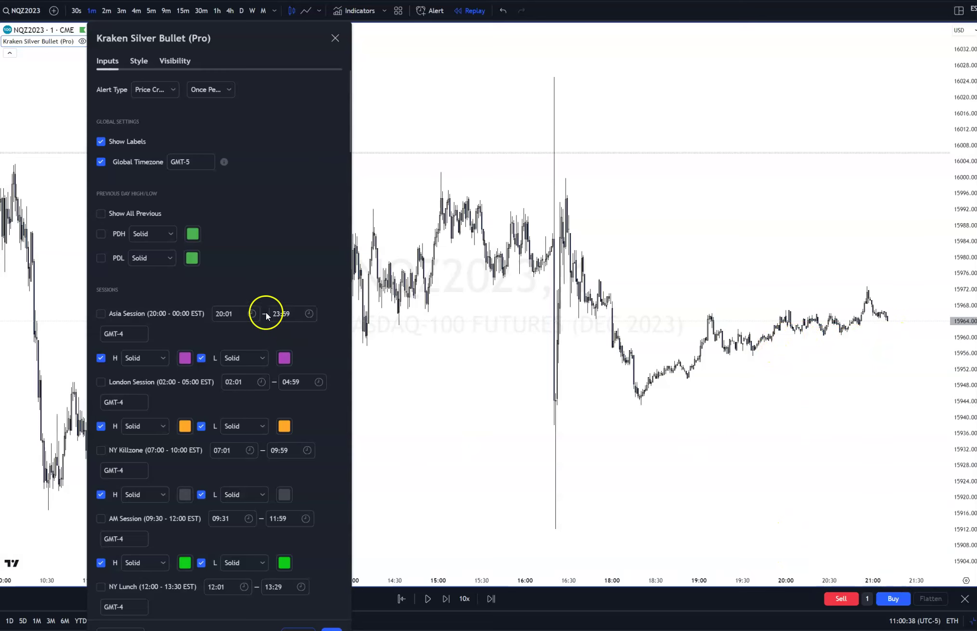
pyautogui.scroll(-6, 255, 308)
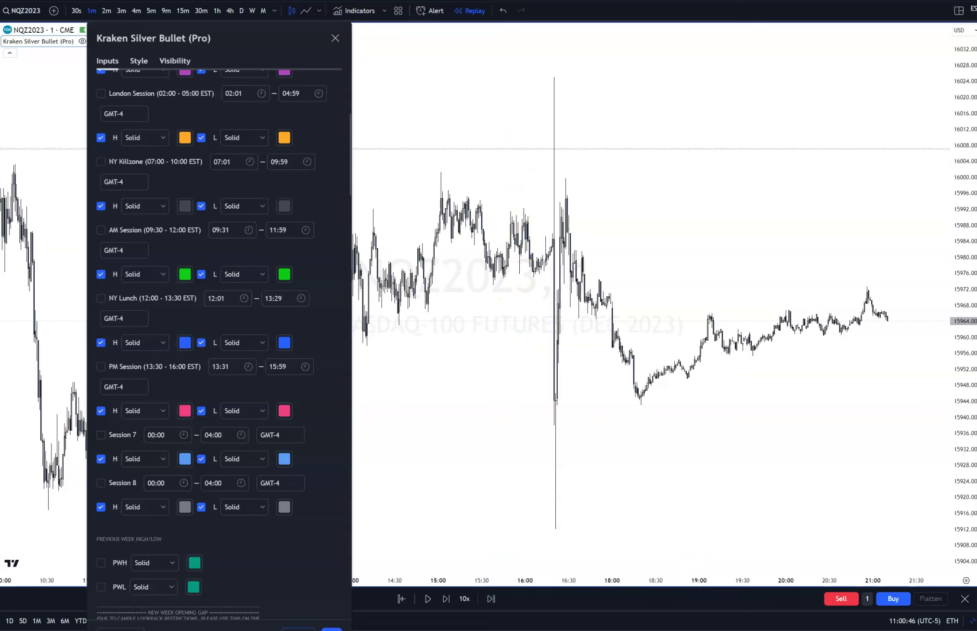
pyautogui.press('Escape')
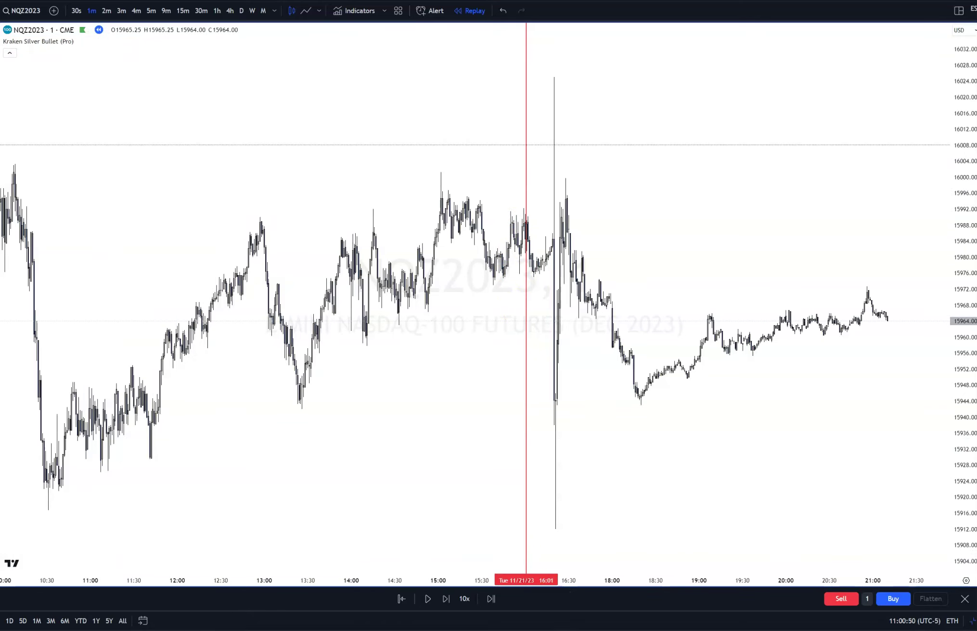
pyautogui.click(785, 571)
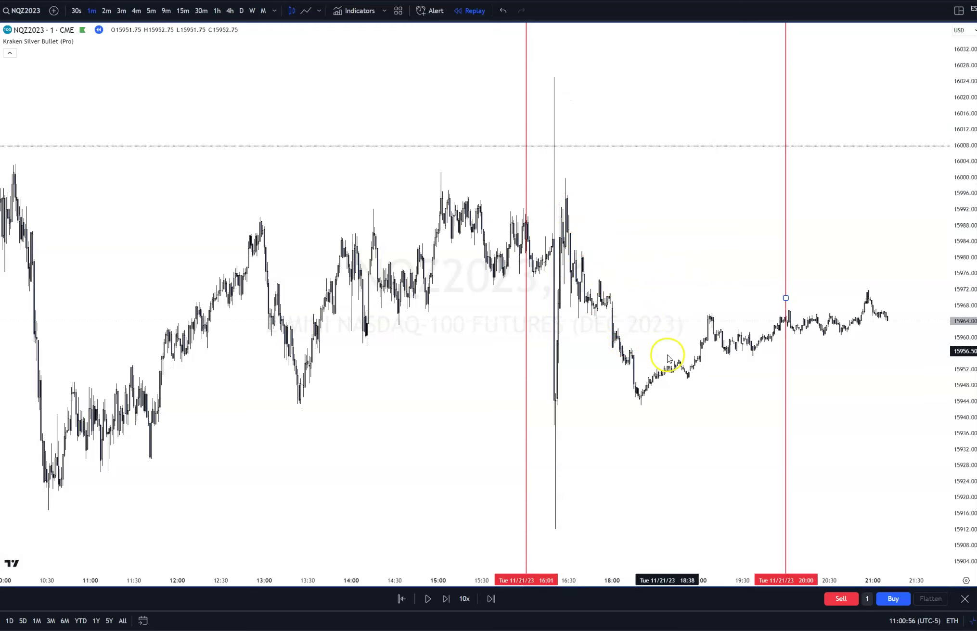
# - Enable Session 7 in the Kraken Silver Bullet (Pro) indicator settings
pyautogui.click(97, 42)
pyautogui.moveTo(533, 28); pyautogui.dragTo(369, 393)
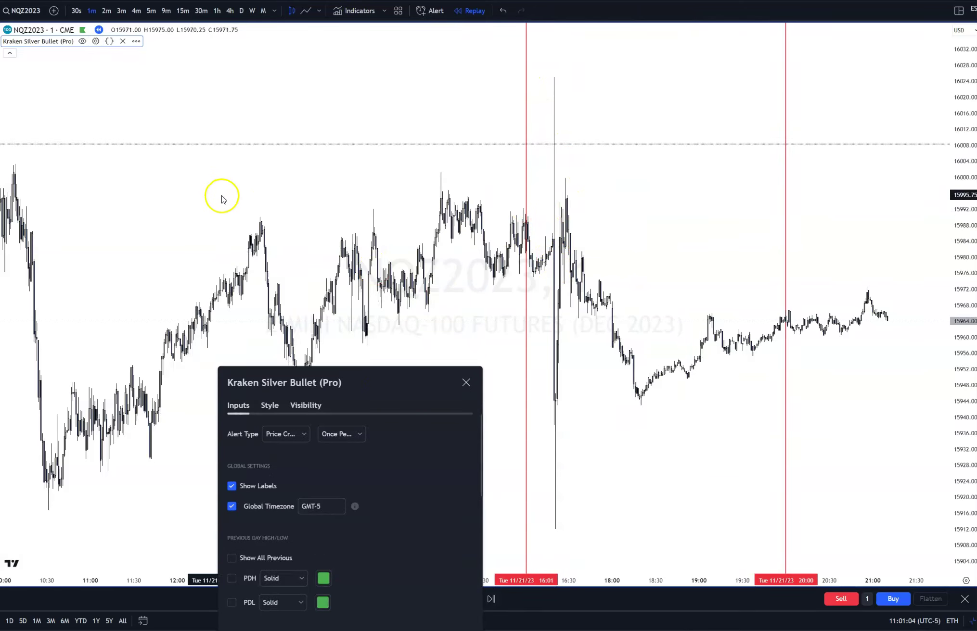
pyautogui.scroll(-2, 221, 197)
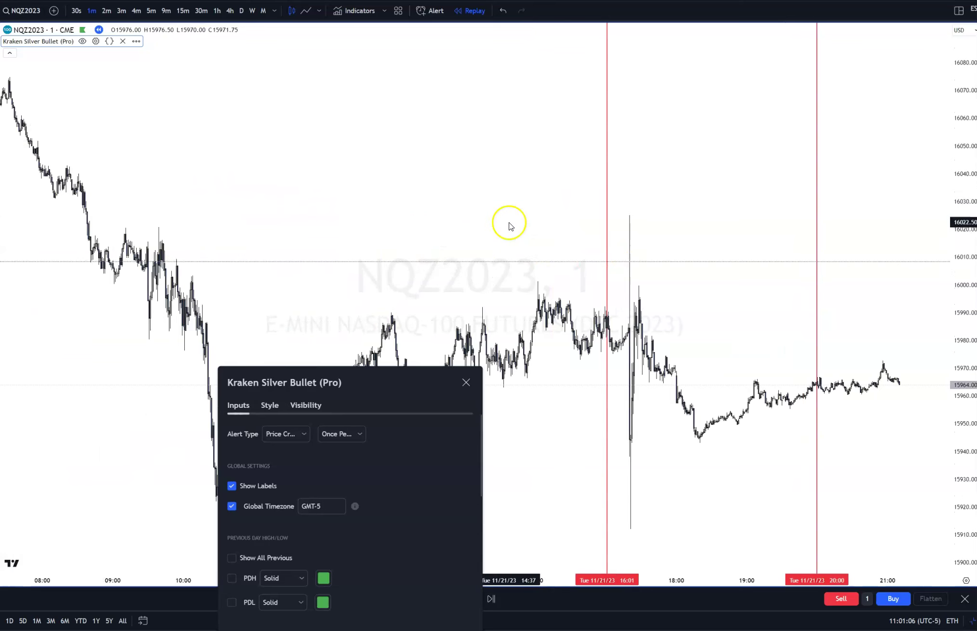
pyautogui.moveTo(397, 377); pyautogui.dragTo(470, 25)
pyautogui.scroll(-7, 527, 401)
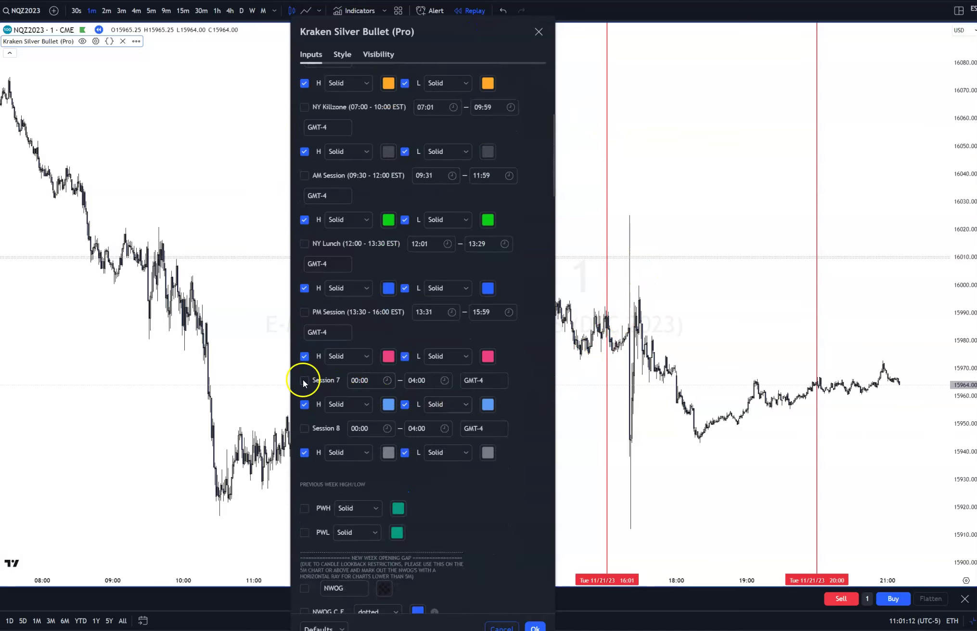
pyautogui.click(368, 383)
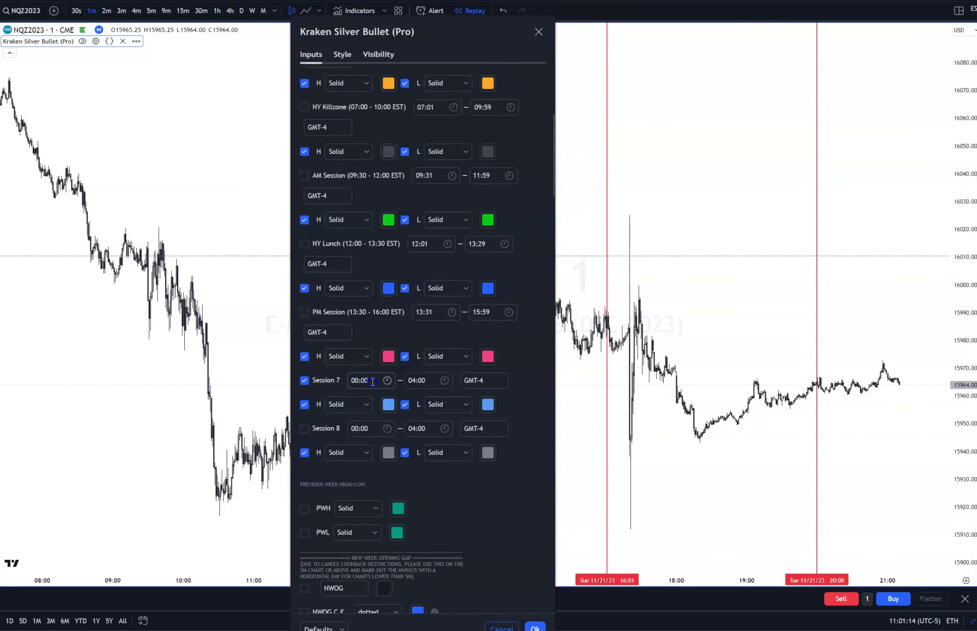
# - Set Session 7 to run from 16:01 to 19:59 and apply the indicator settings
pyautogui.click(372, 382)
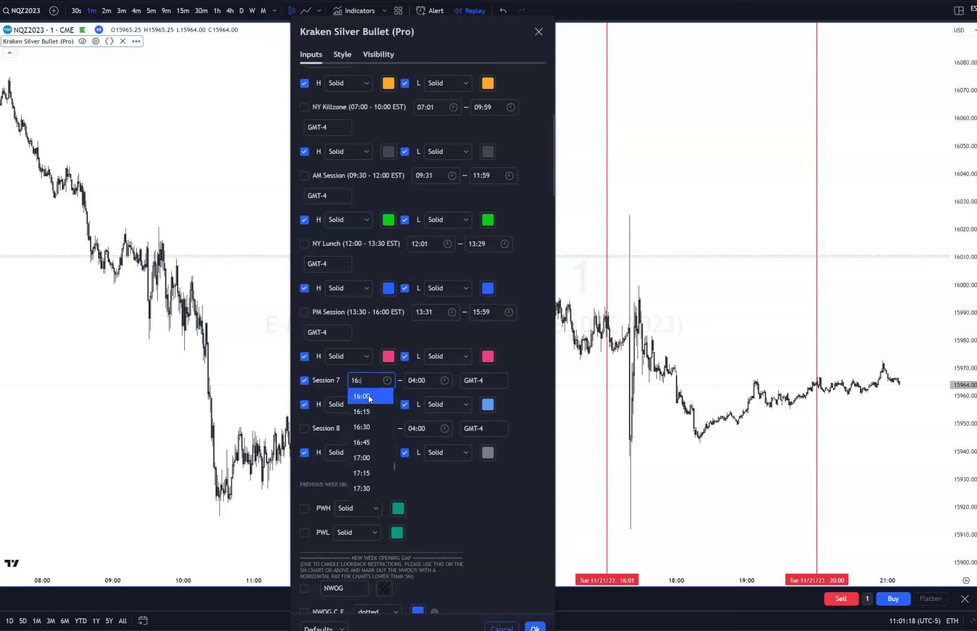
pyautogui.click(425, 380)
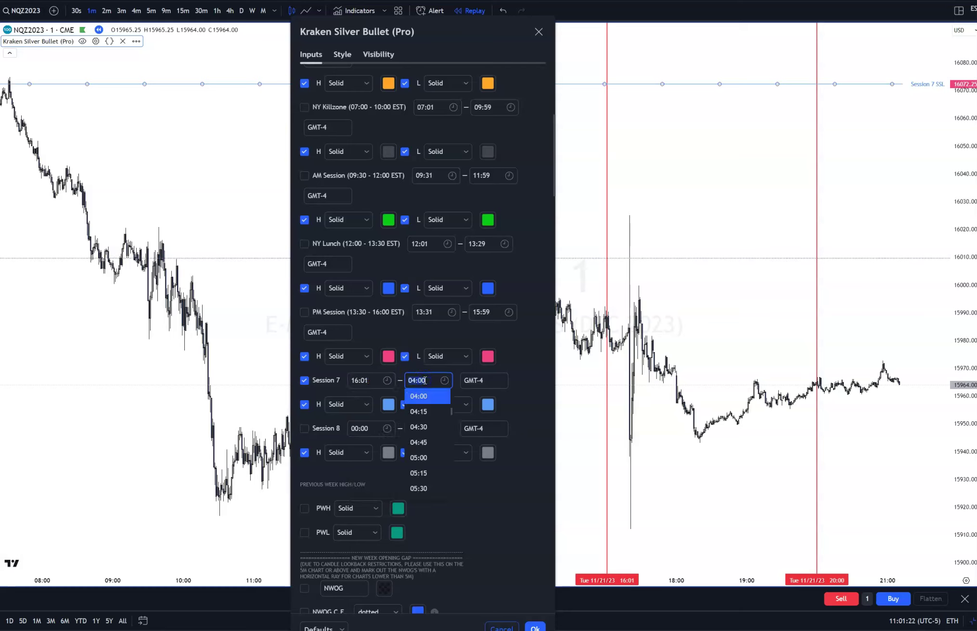
pyautogui.write('19:59')
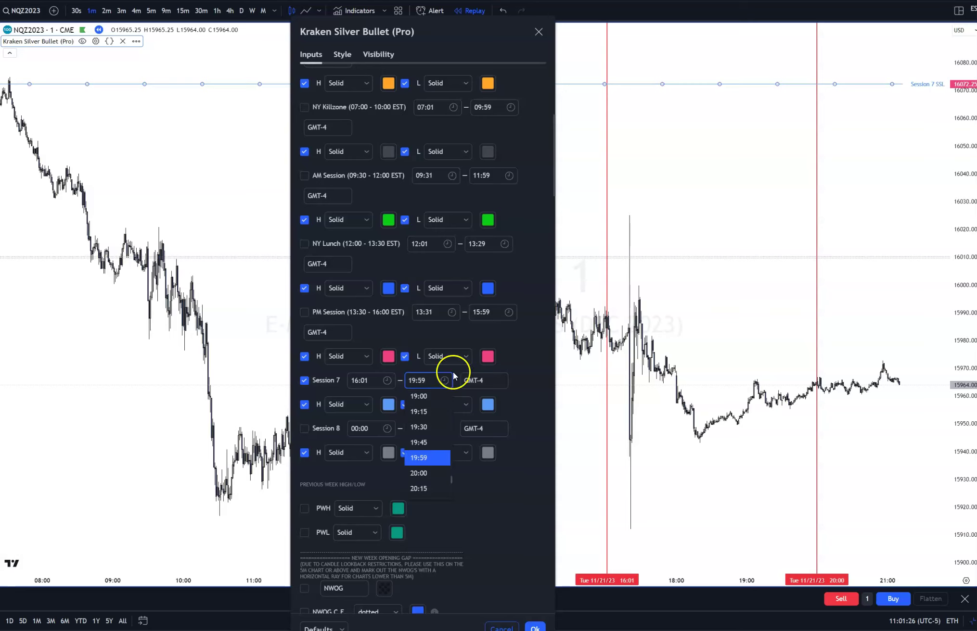
pyautogui.click(547, 367)
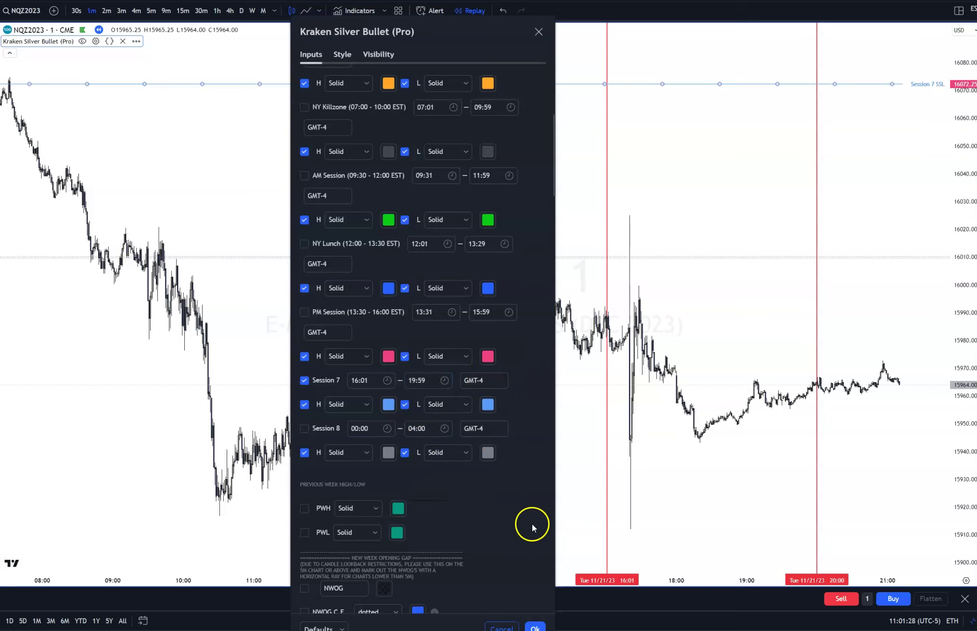
pyautogui.click(534, 627)
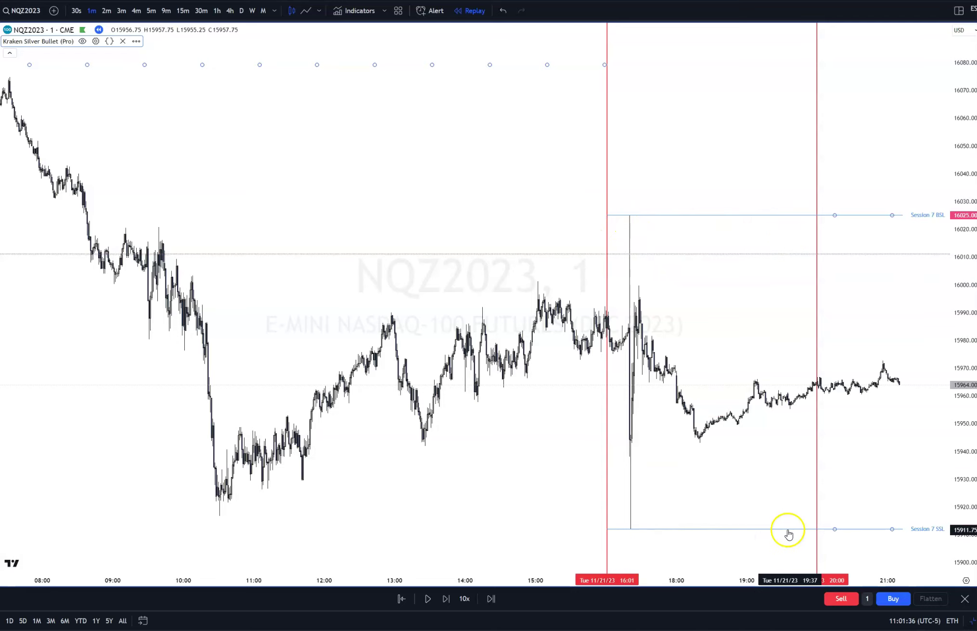
# - Enable Session 8 in the Kraken Silver Bullet (Pro) indicator settings
pyautogui.moveTo(769, 483); pyautogui.dragTo(631, 486)
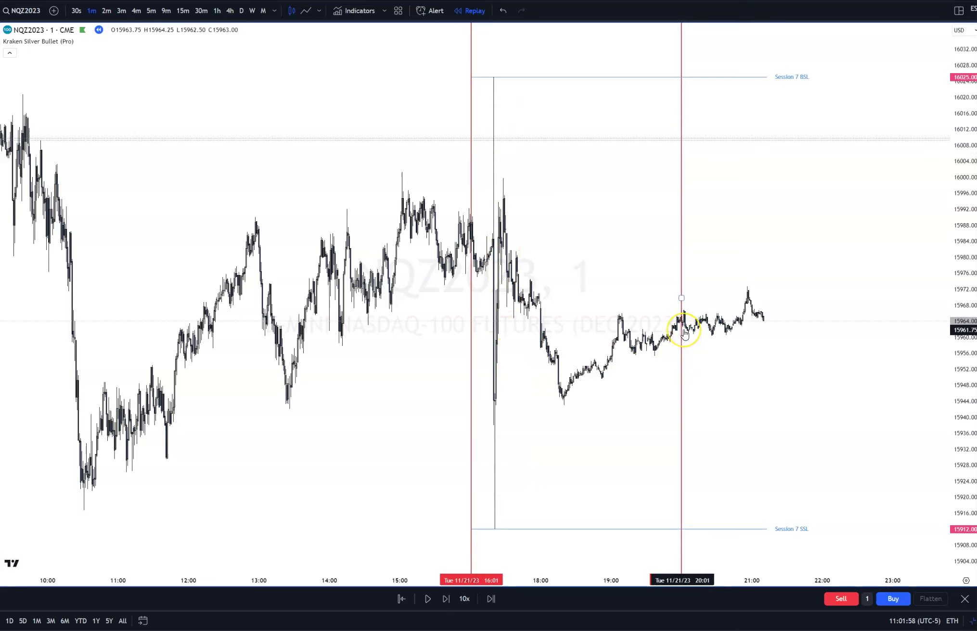
pyautogui.click(550, 223)
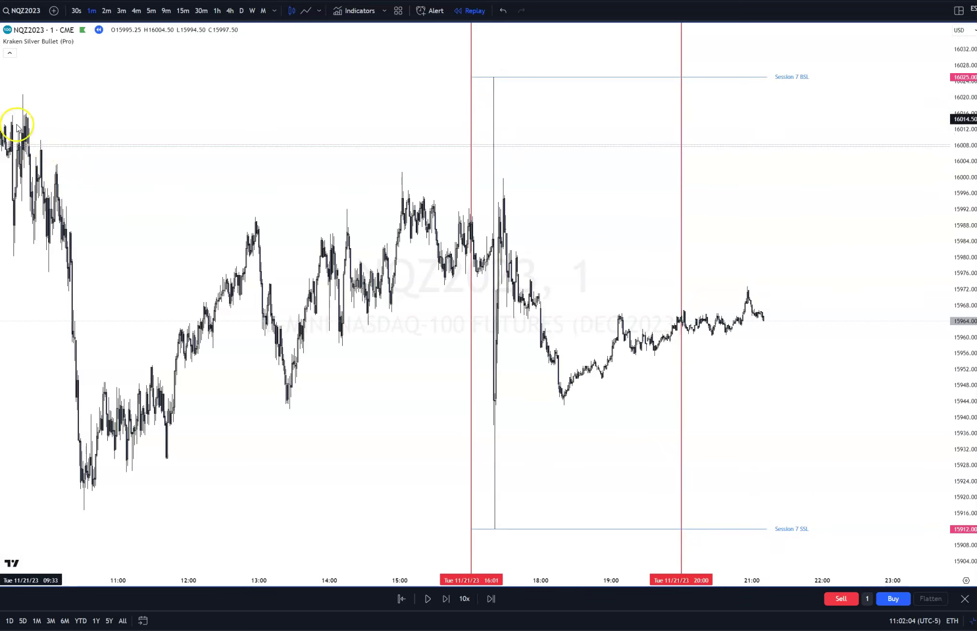
pyautogui.click(95, 42)
pyautogui.scroll(-10, 512, 397)
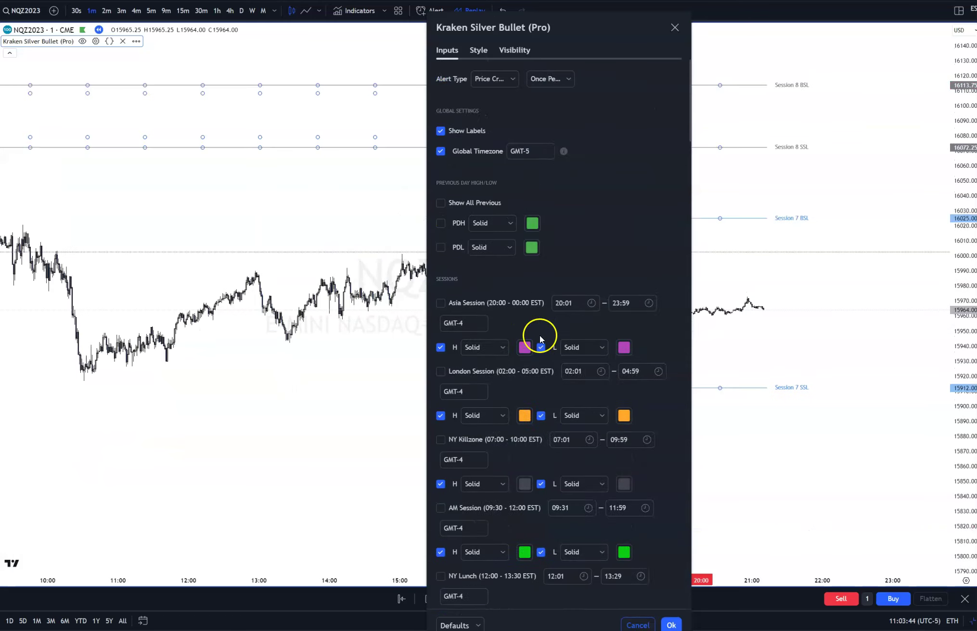
# - Review the session times, their timezones and the Global Timezone in the indicator settings, and close the settings
pyautogui.scroll(-3, 544, 337)
pyautogui.scroll(-3, 544, 339)
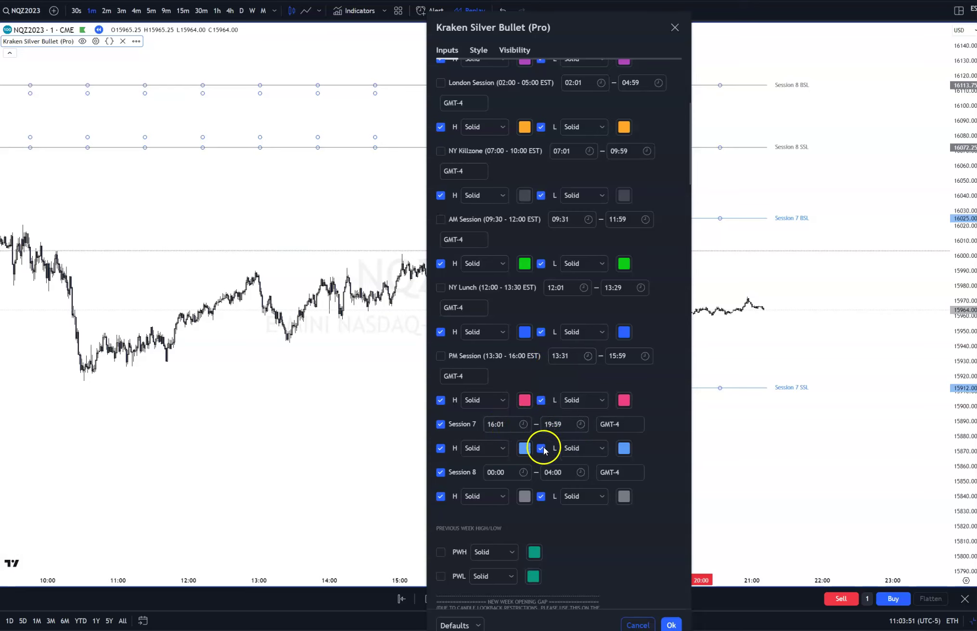
pyautogui.scroll(3, 532, 436)
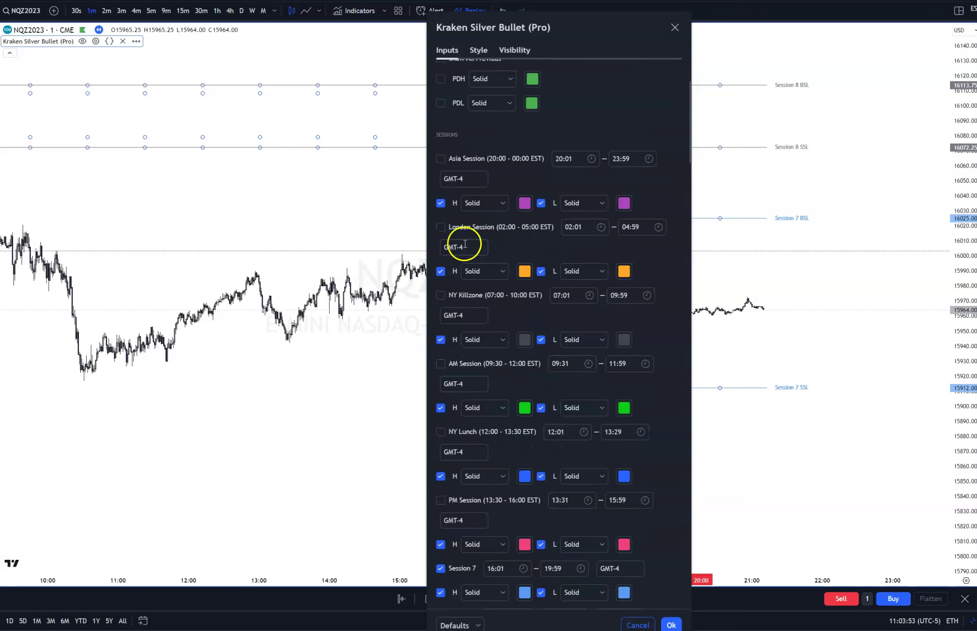
pyautogui.scroll(3, 491, 246)
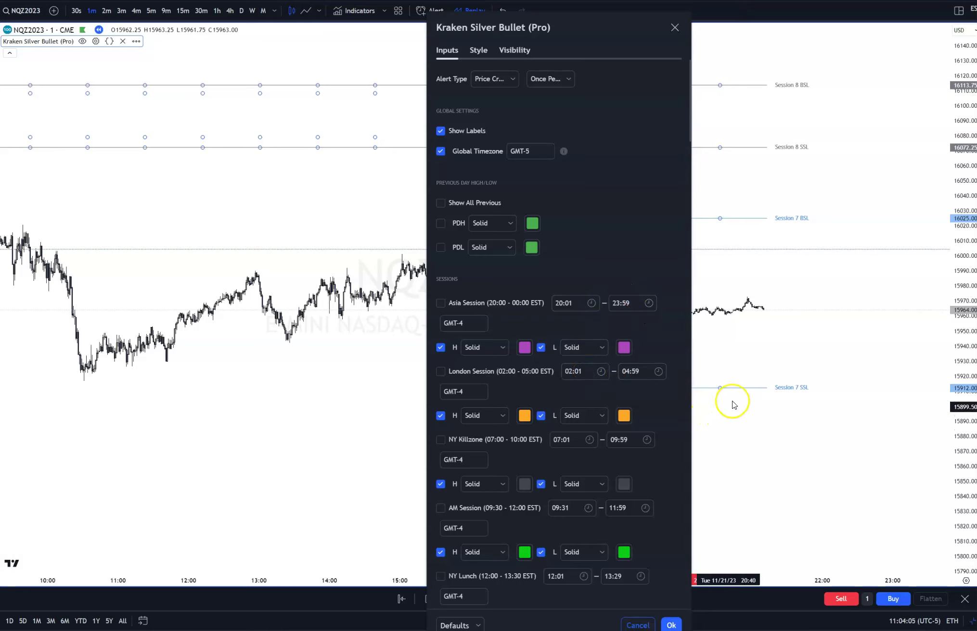
pyautogui.press('Escape')
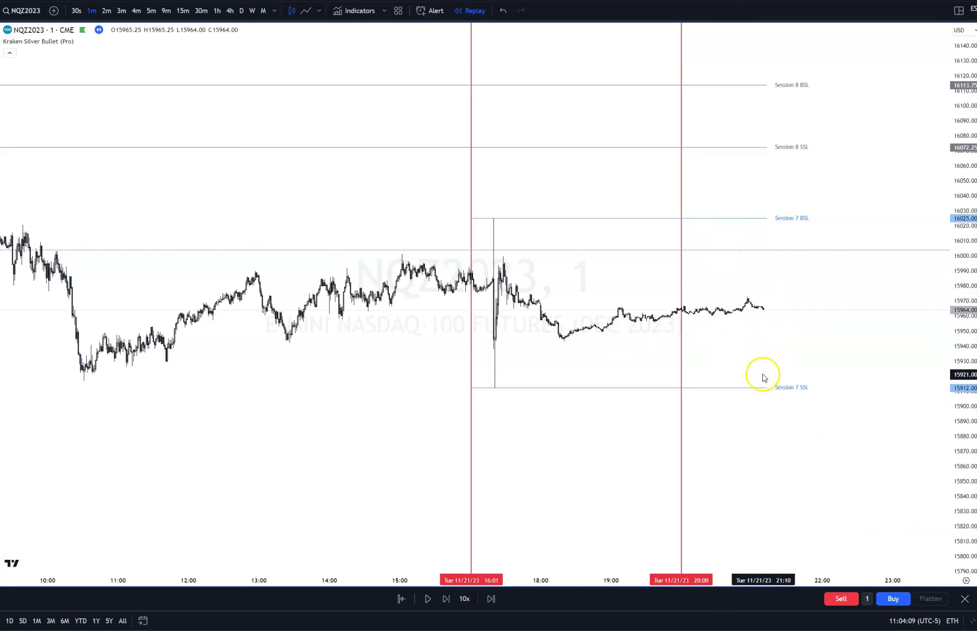
# - Switch the chart's timezone to (UTC+1) Berlin and from there to (UTC+8) Shanghai to compare the session lines
pyautogui.click(928, 622)
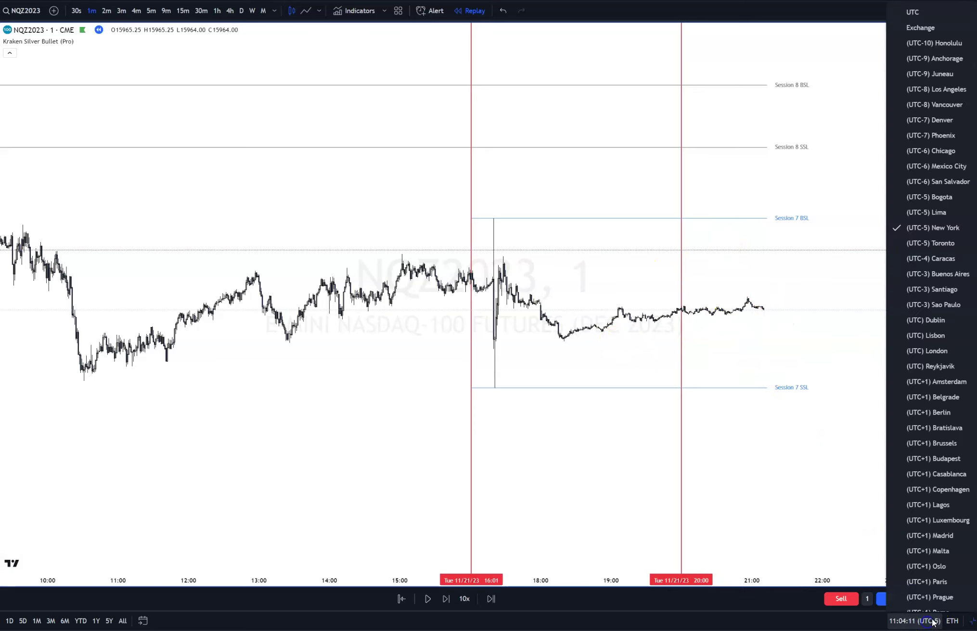
pyautogui.click(932, 413)
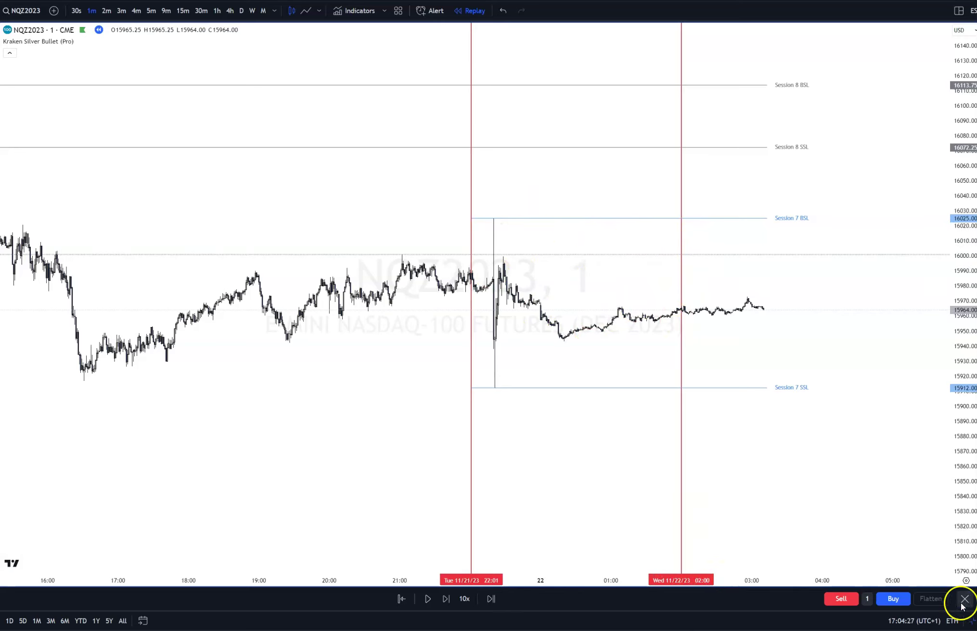
pyautogui.click(929, 620)
pyautogui.scroll(-10, 938, 559)
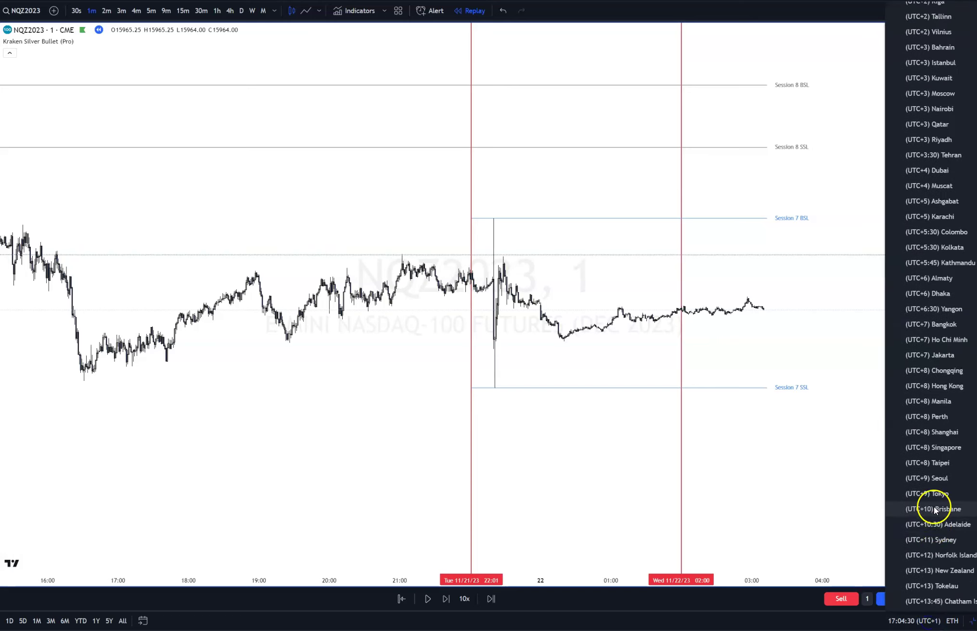
pyautogui.click(936, 433)
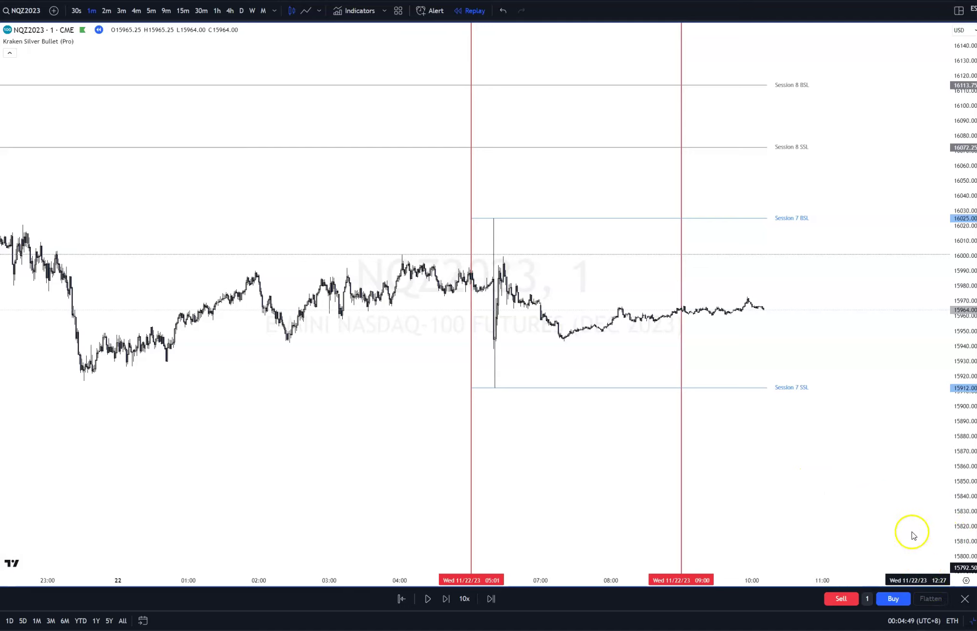
# - Check the Global Timezone and session timezones in the Kraken Silver Bullet (Pro) settings and close them
pyautogui.moveTo(66, 44)
pyautogui.click(96, 41)
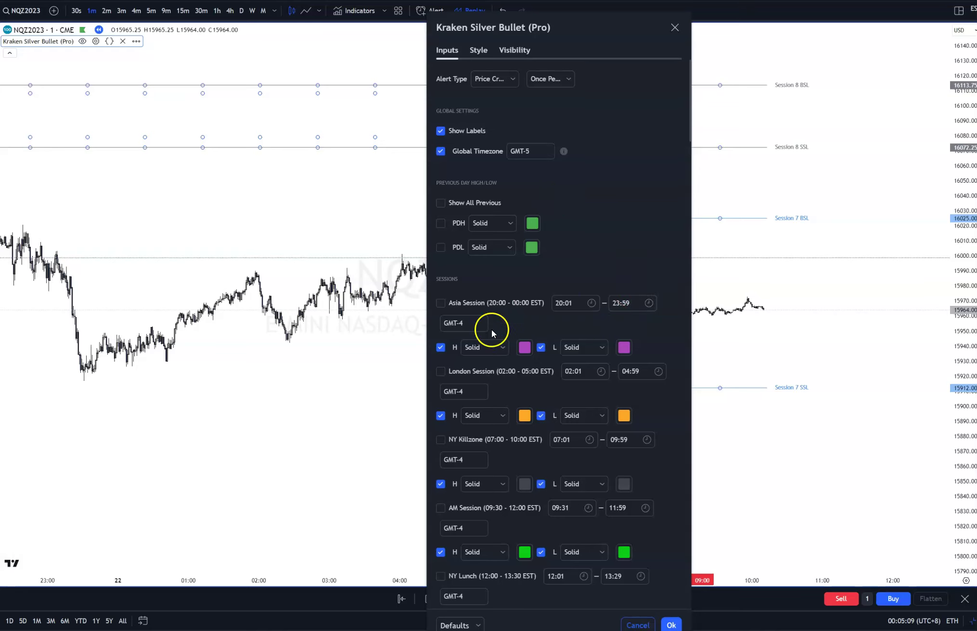
pyautogui.click(671, 625)
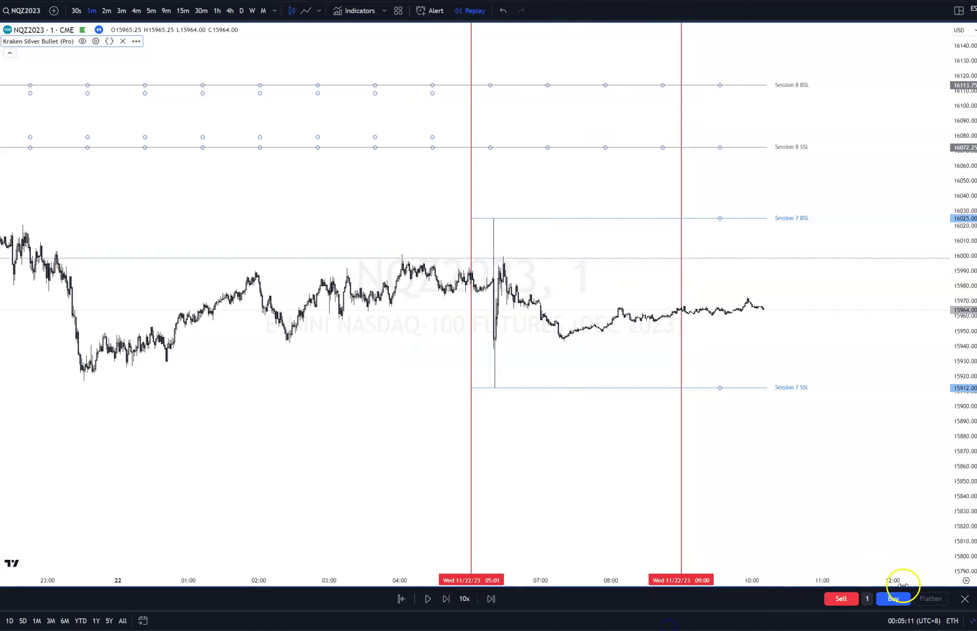
# - Switch the chart's timezone to (UTC-6) Chicago and return it to (UTC-5) New York
pyautogui.click(926, 621)
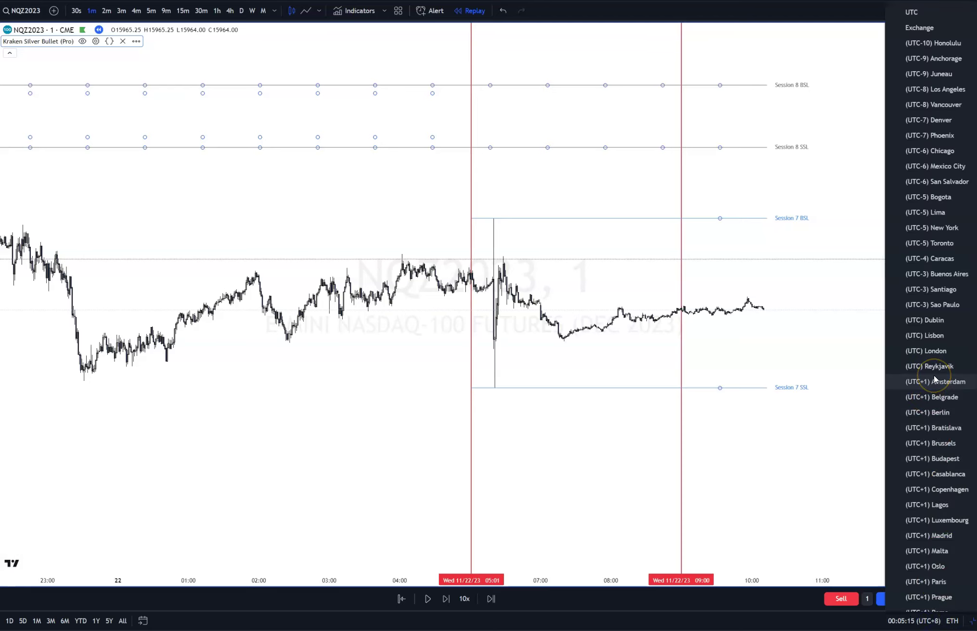
pyautogui.click(933, 151)
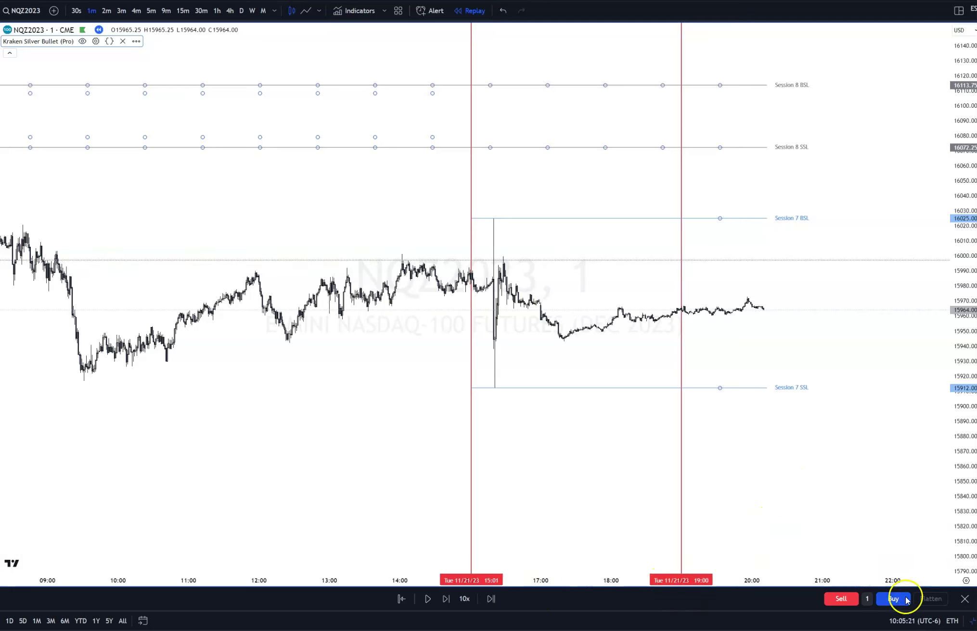
pyautogui.click(921, 621)
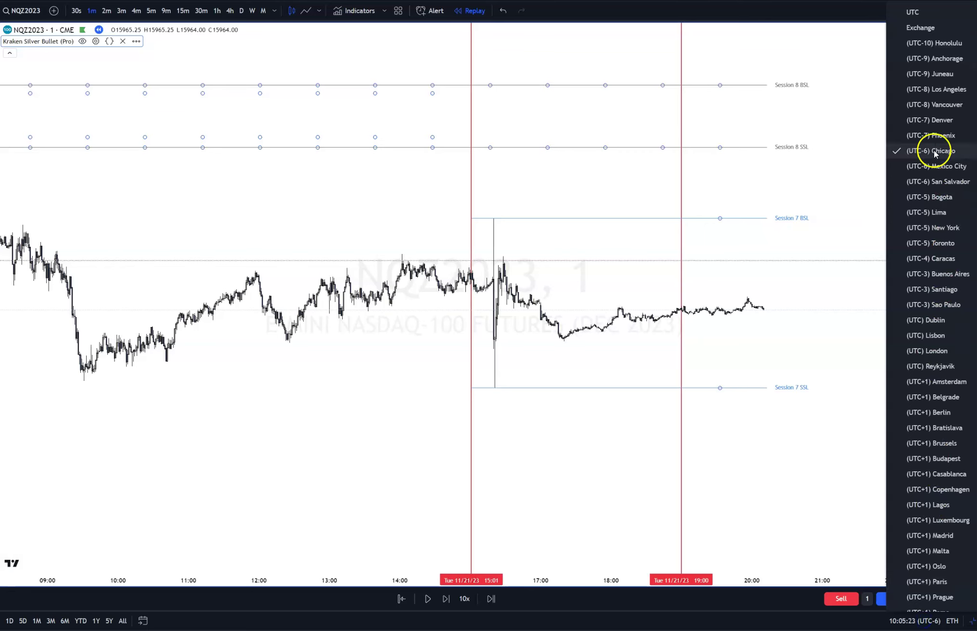
pyautogui.click(932, 227)
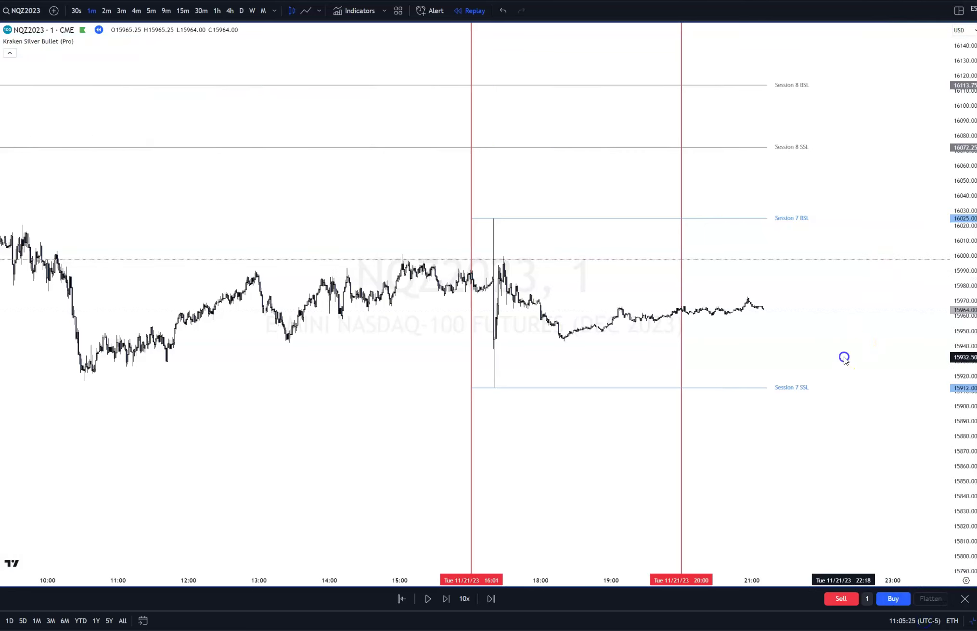